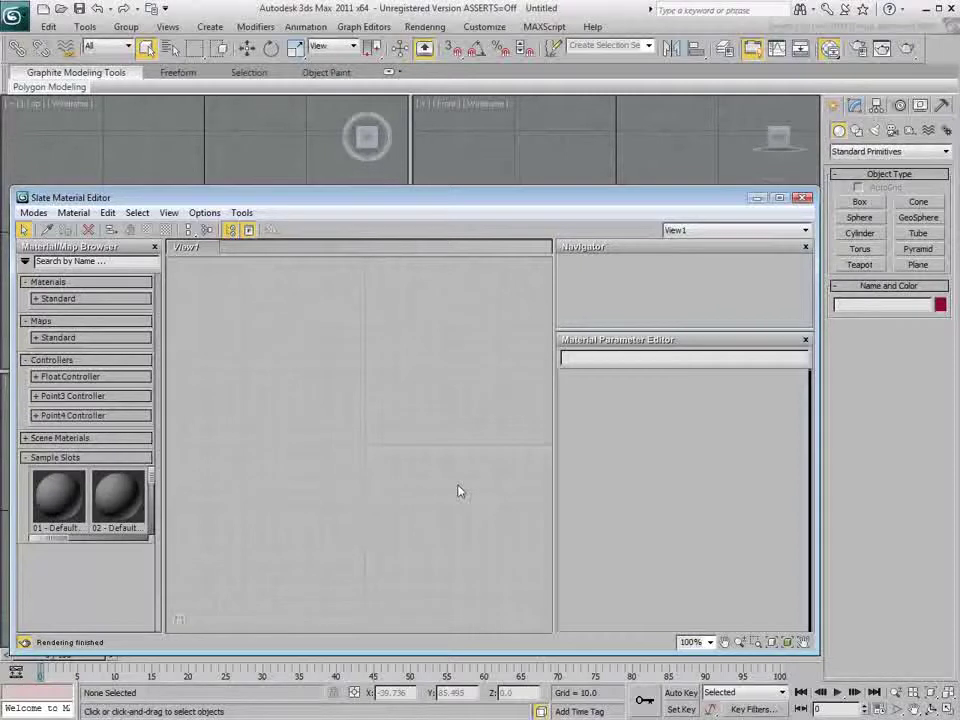
click(829, 49)
click(829, 49)
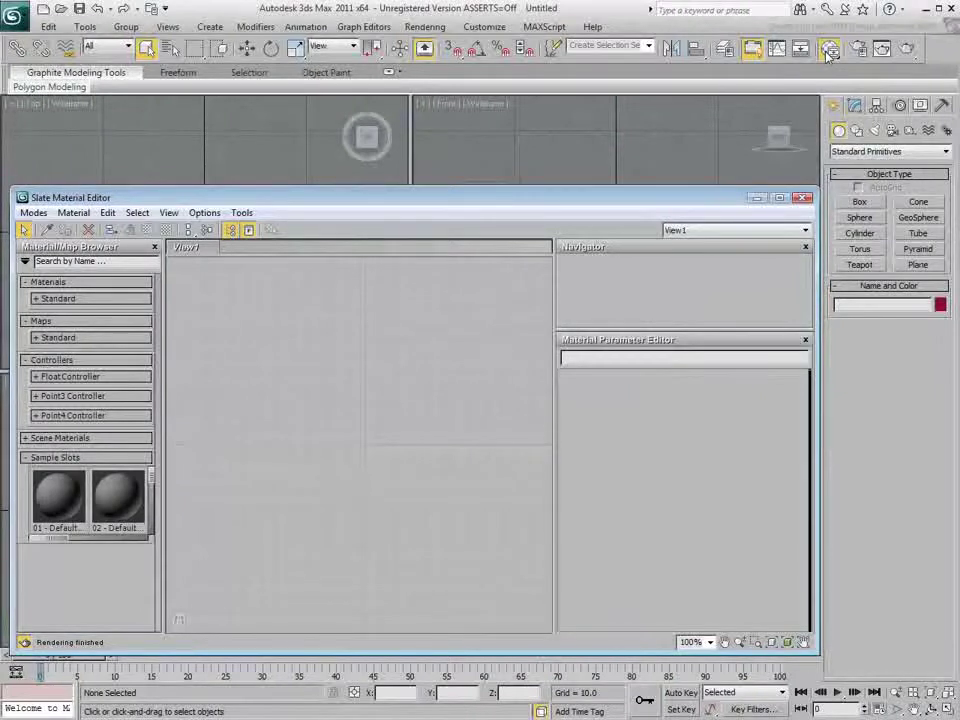
drag(829, 52, 830, 97)
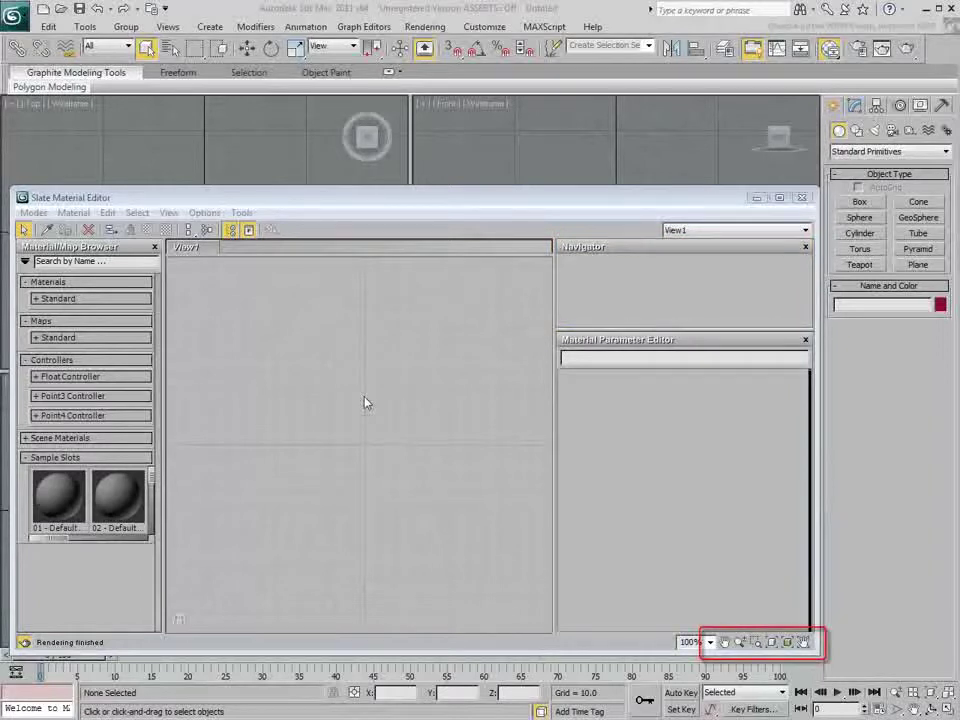
mouse_move(364, 397)
middle_down()
mouse_move(345, 371)
mouse_move(361, 412)
middle_up()
scroll(345, 373, down, 1)
scroll(345, 381, up, 2)
scroll(361, 412, down, 1)
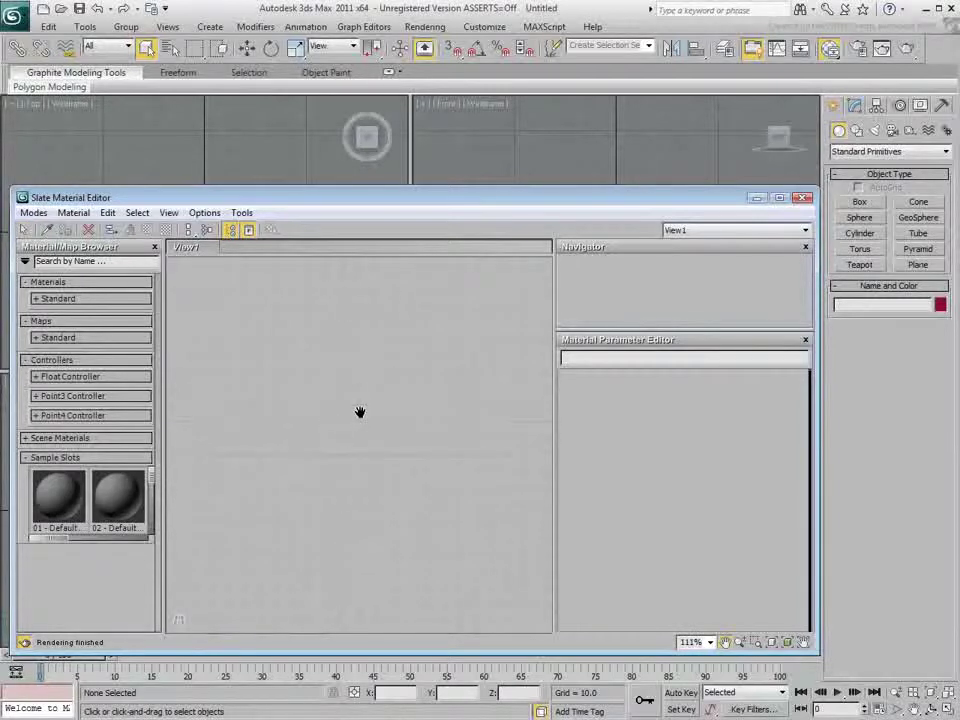
Float the Navigator panel over the active view and dock it back above the Material Parameter Editor.
click(660, 254)
drag(643, 254, 345, 343)
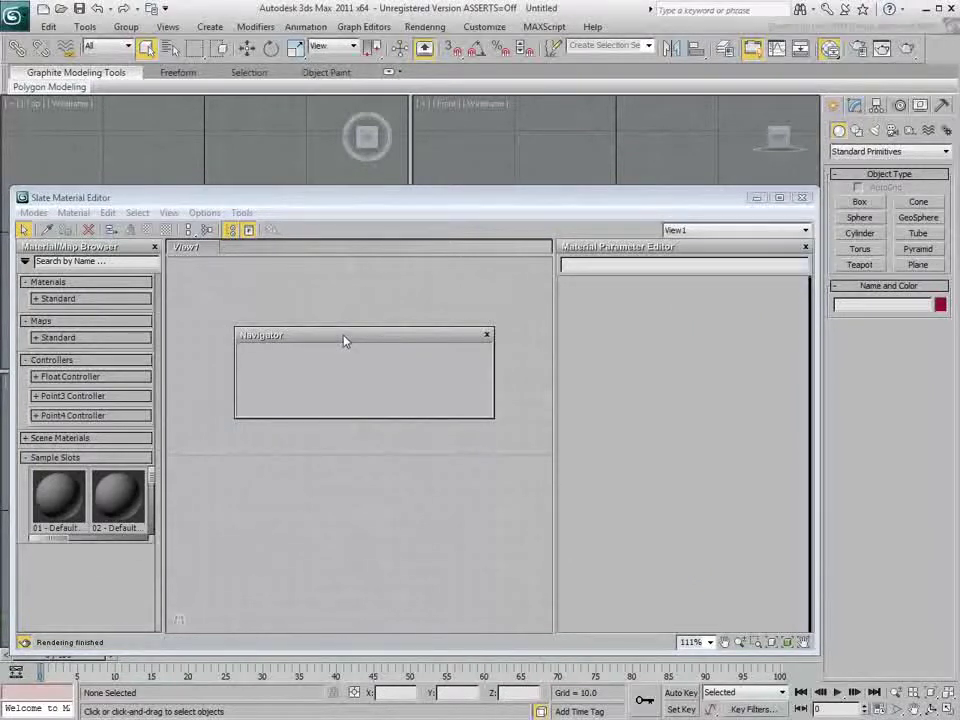
click(350, 336)
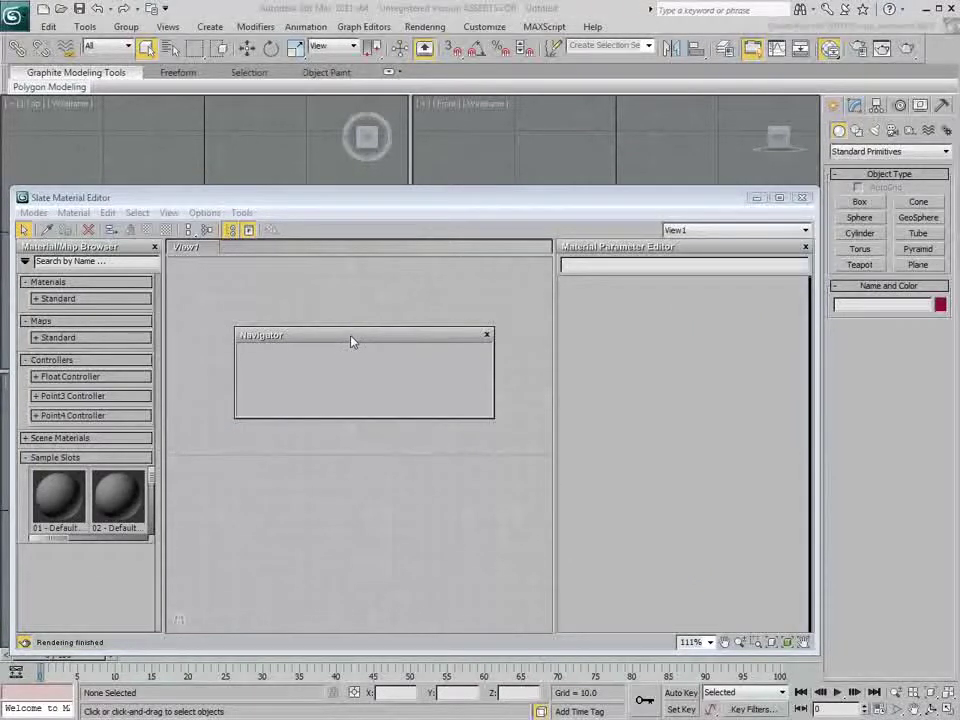
double_click(350, 337)
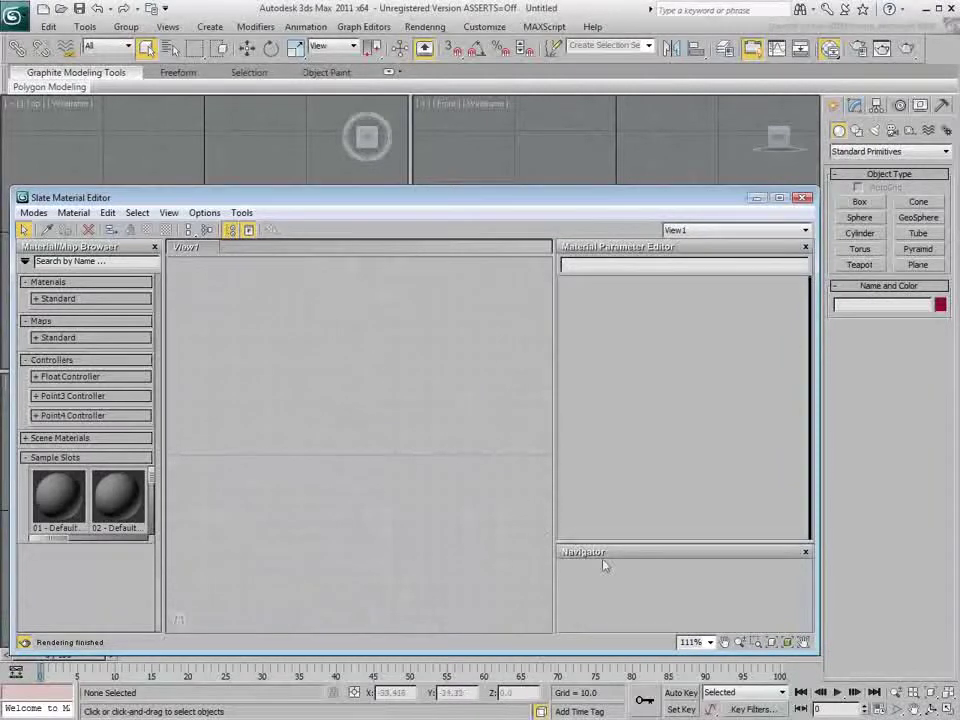
drag(654, 555, 682, 306)
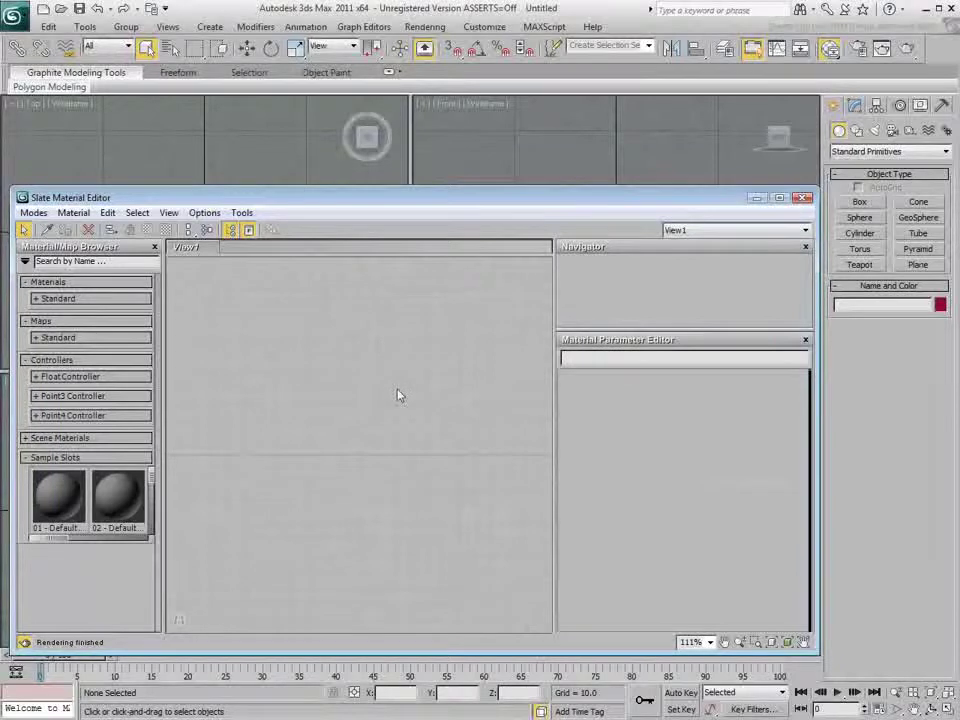
Assign the mental ray Renderer as the production renderer in the render setup.
click(107, 299)
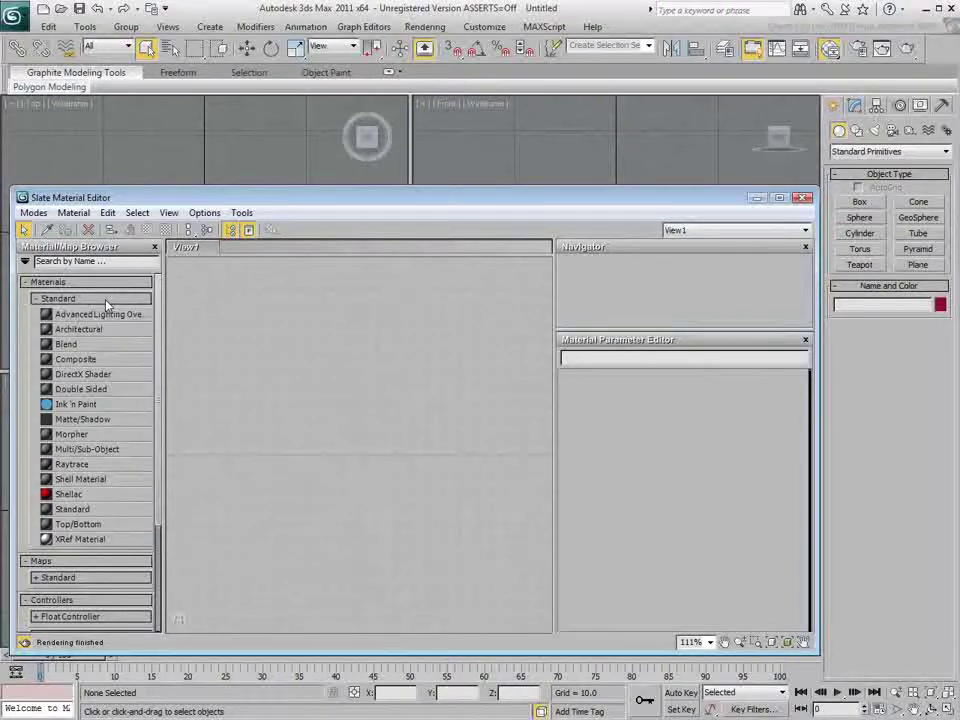
click(105, 300)
click(859, 50)
scroll(648, 400, down, 5)
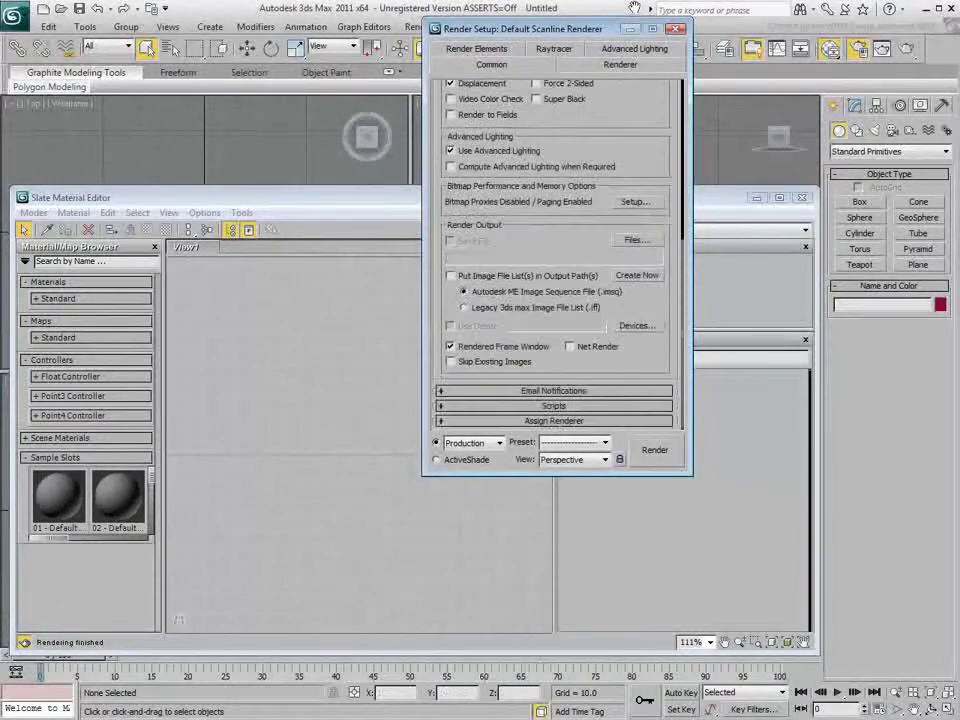
click(572, 420)
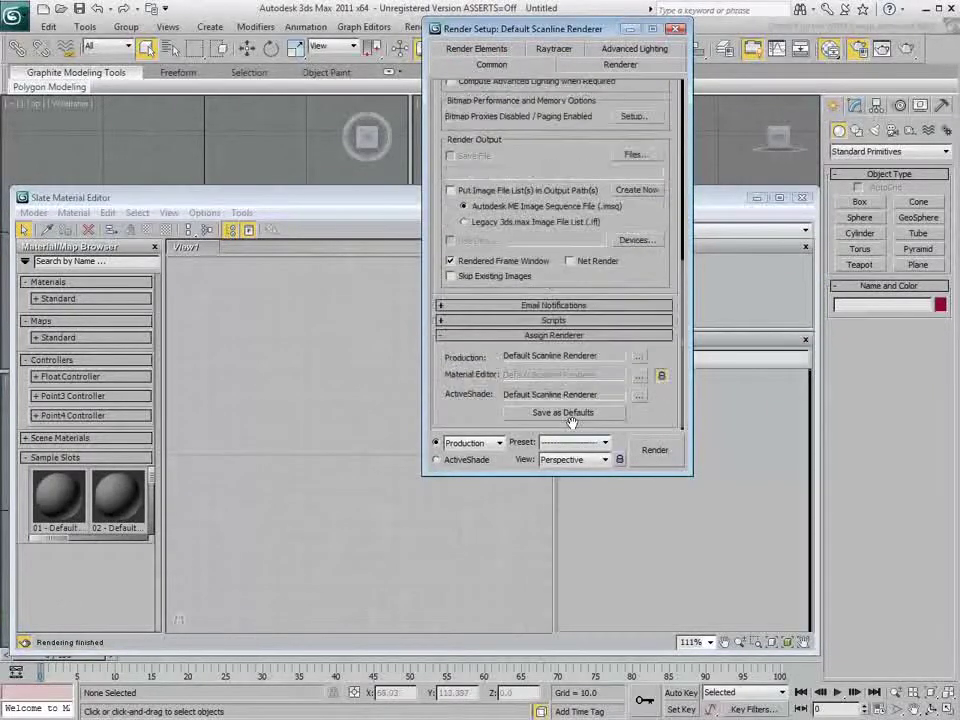
click(638, 356)
double_click(495, 154)
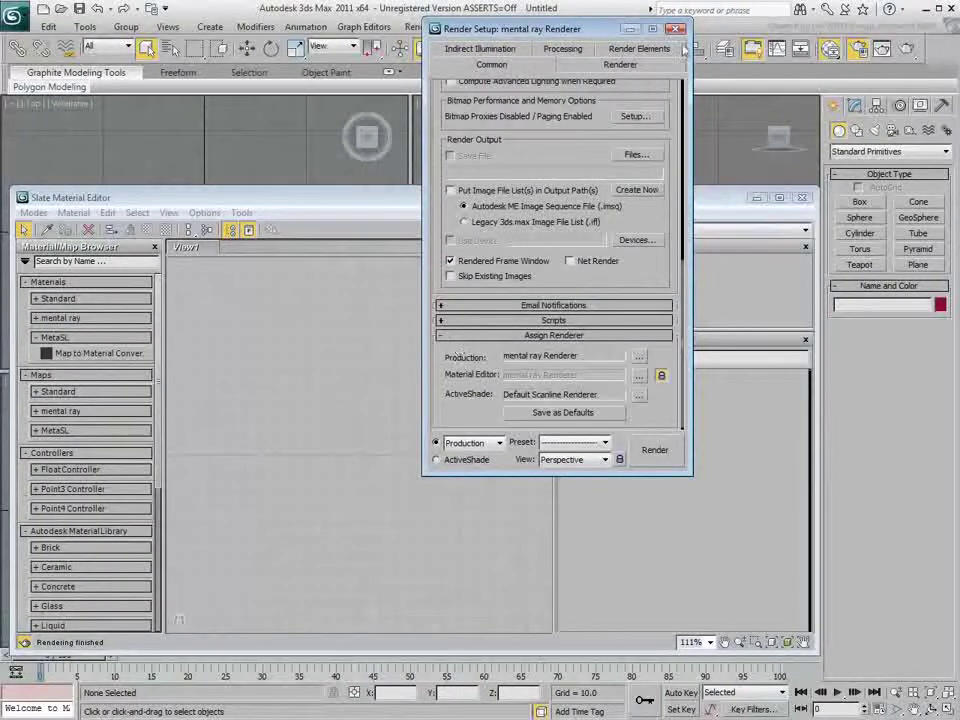
click(676, 30)
Collapse the Controllers and Autodesk Material Library groups in the Material/Map Browser.
click(115, 440)
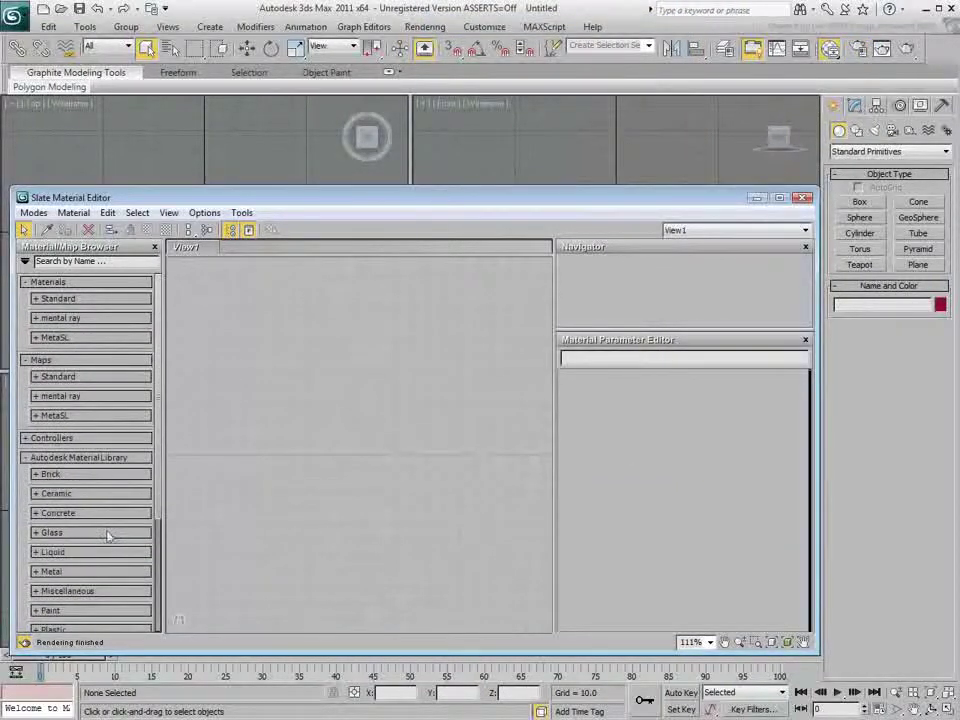
click(105, 457)
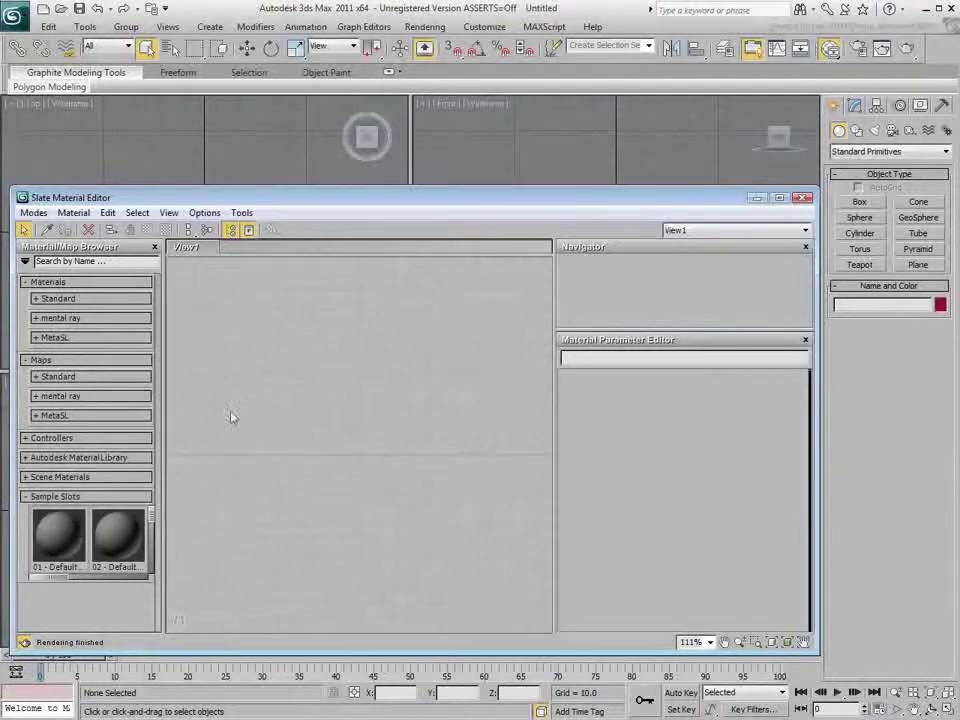
Examine the mental ray materials and the mental ray and MetaSL maps offered in the Material/Map Browser.
click(66, 318)
click(66, 318)
click(57, 397)
click(57, 397)
click(57, 416)
click(58, 417)
click(103, 398)
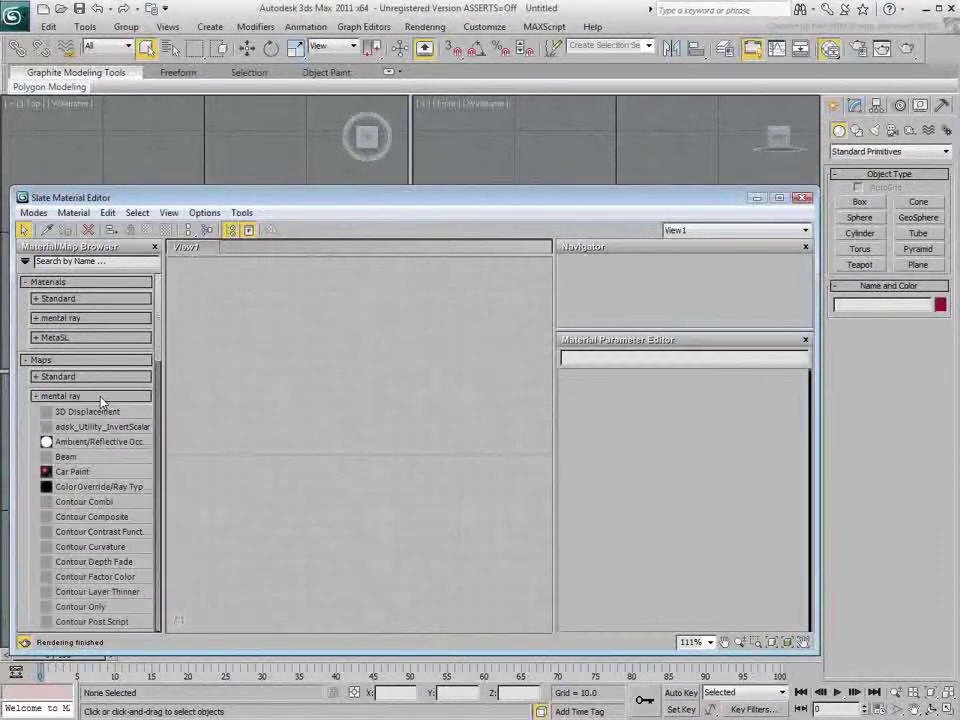
mouse_move(158, 325)
mouse_down()
mouse_move(154, 406)
mouse_move(171, 326)
mouse_up()
click(73, 397)
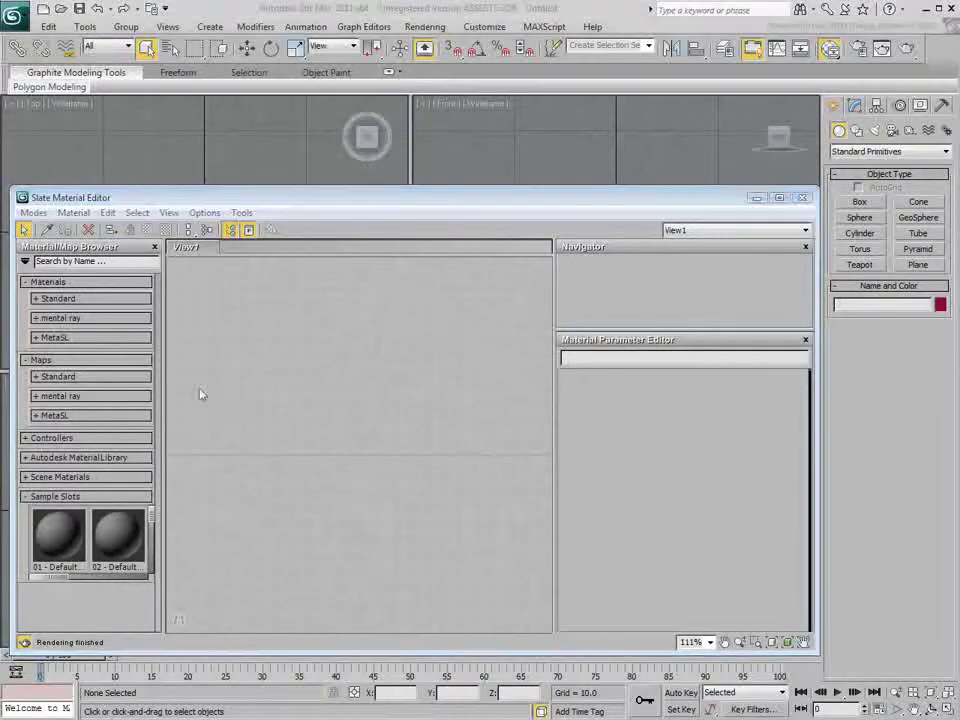
Create a new group named myGroup in the Material/Map Browser.
click(25, 261)
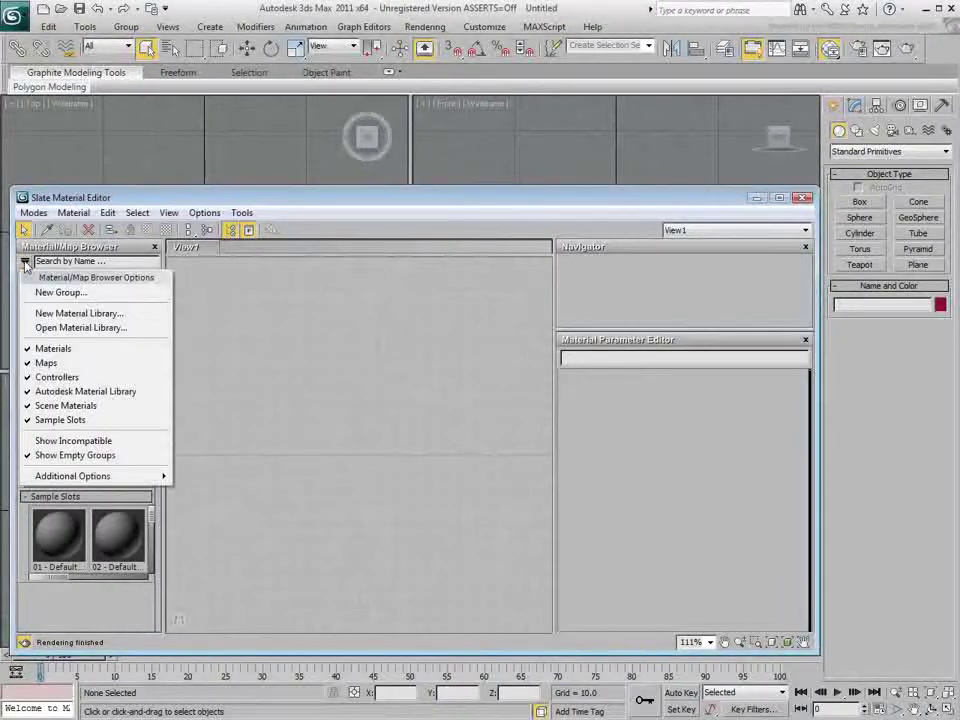
click(62, 292)
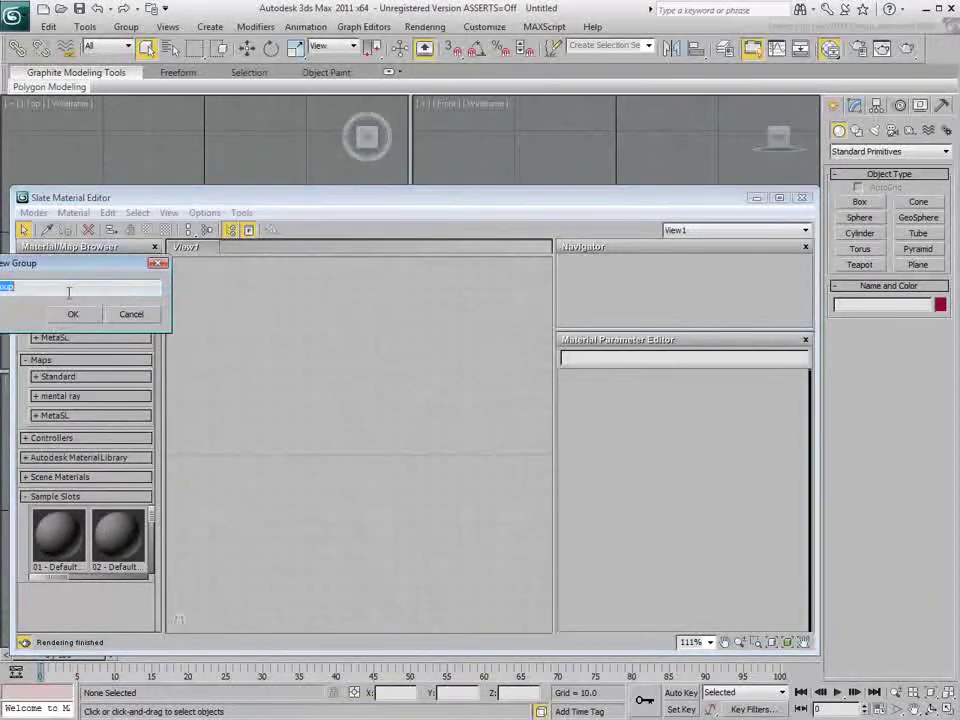
drag(68, 266, 263, 351)
text(myGro)
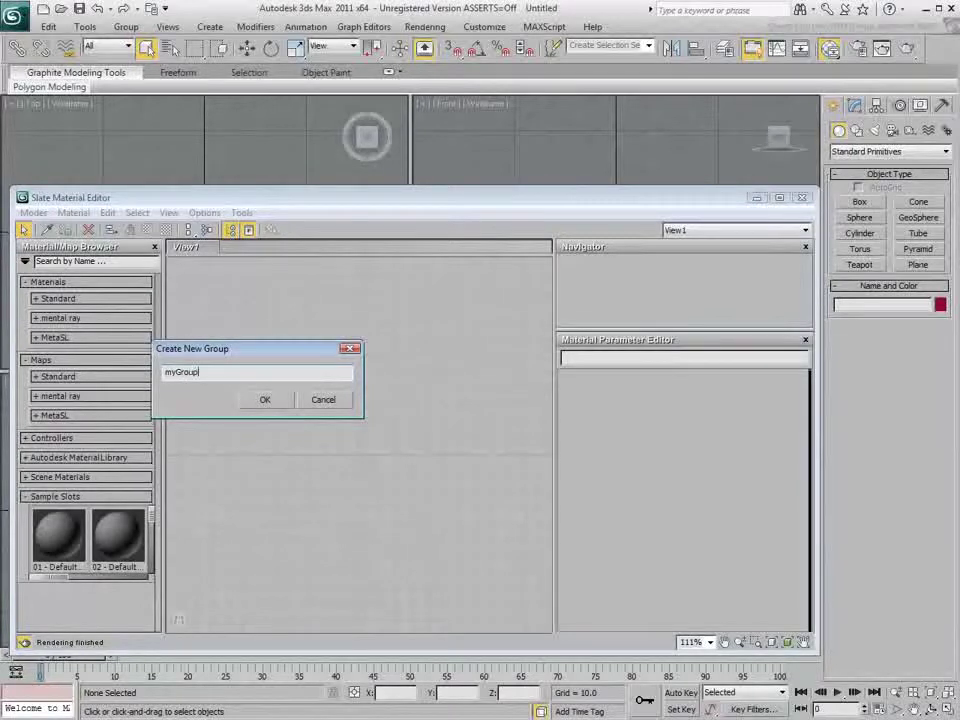
key(Return)
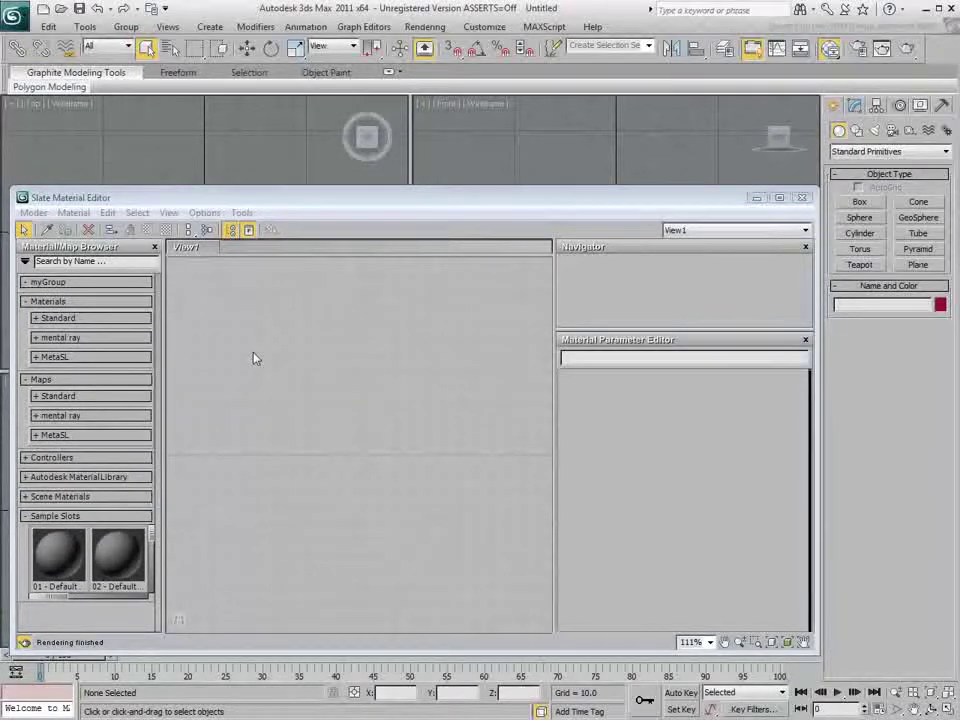
Add the Standard material and the mental ray Arch & Design material to myGroup, leaving their source categories collapsed.
click(60, 317)
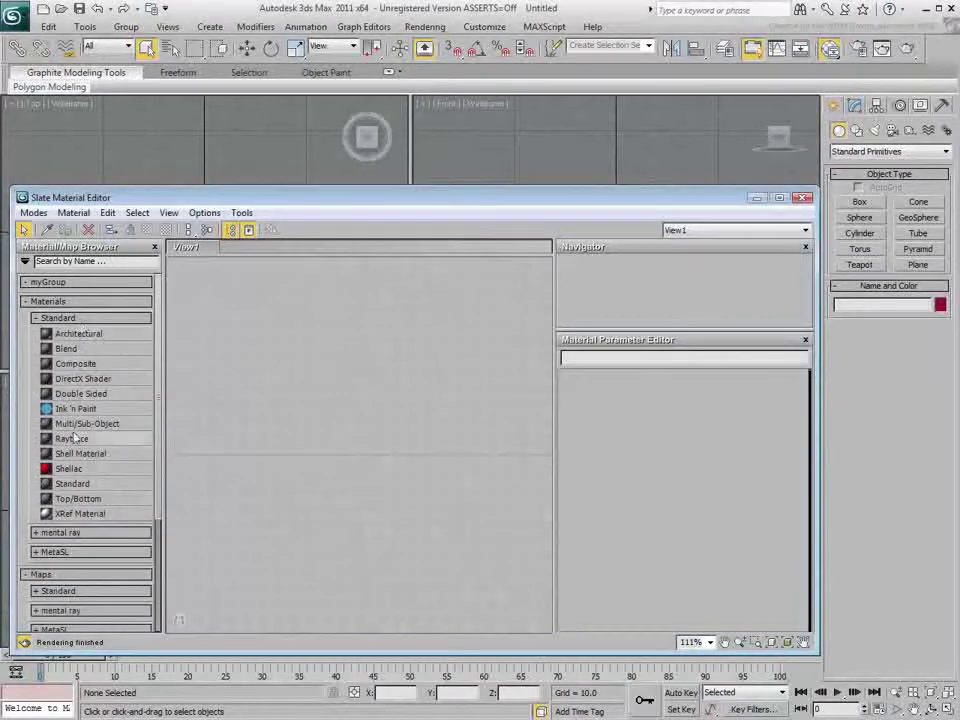
drag(73, 486, 92, 288)
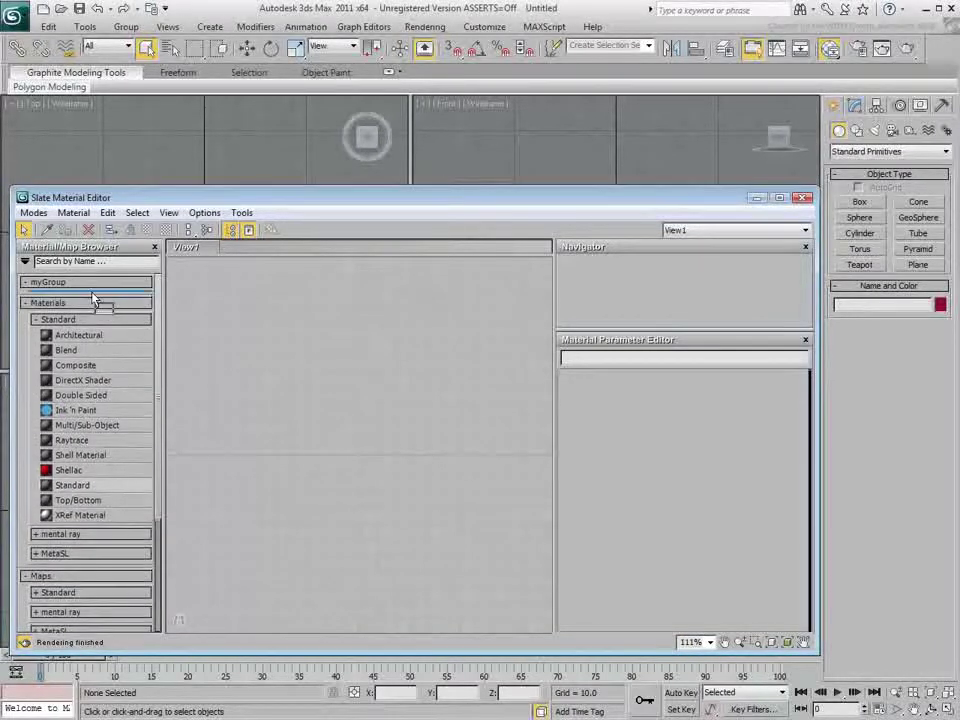
click(66, 333)
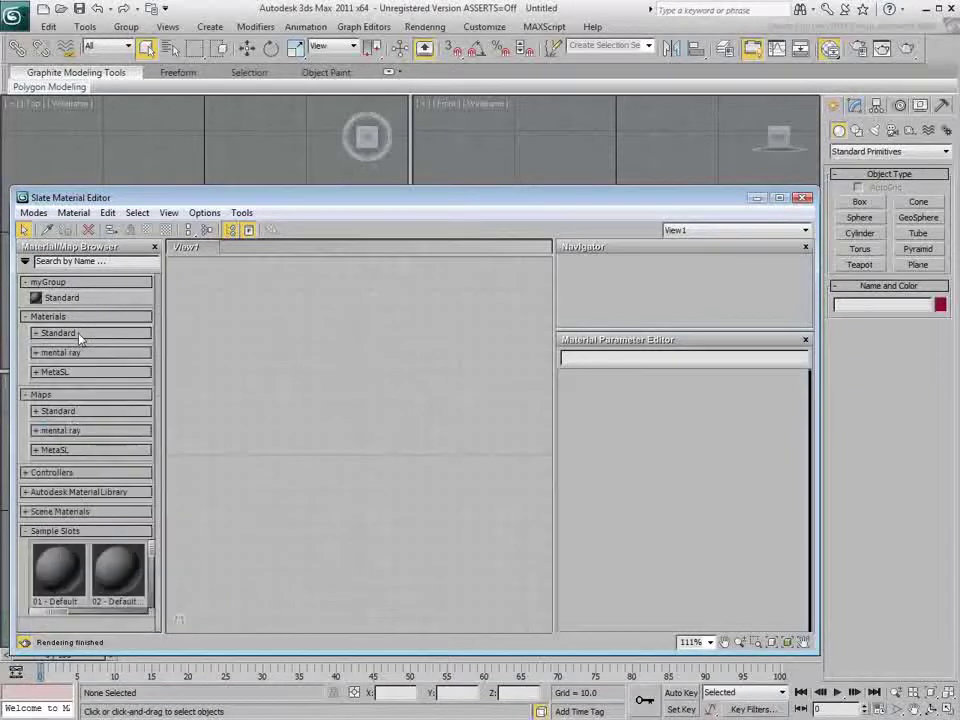
click(78, 352)
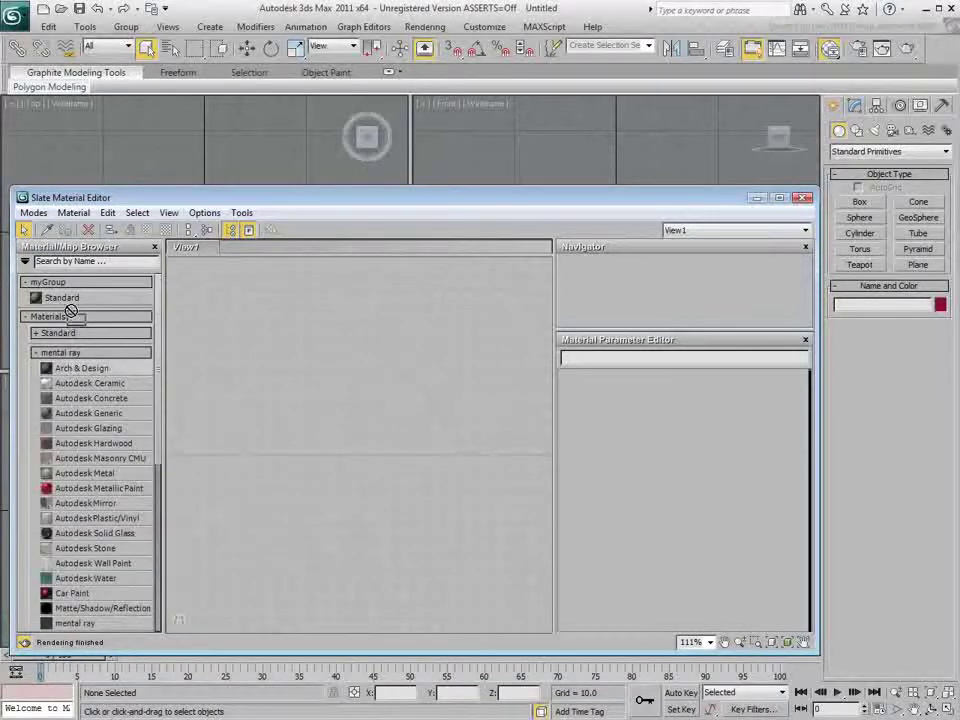
drag(73, 310, 71, 311)
click(70, 369)
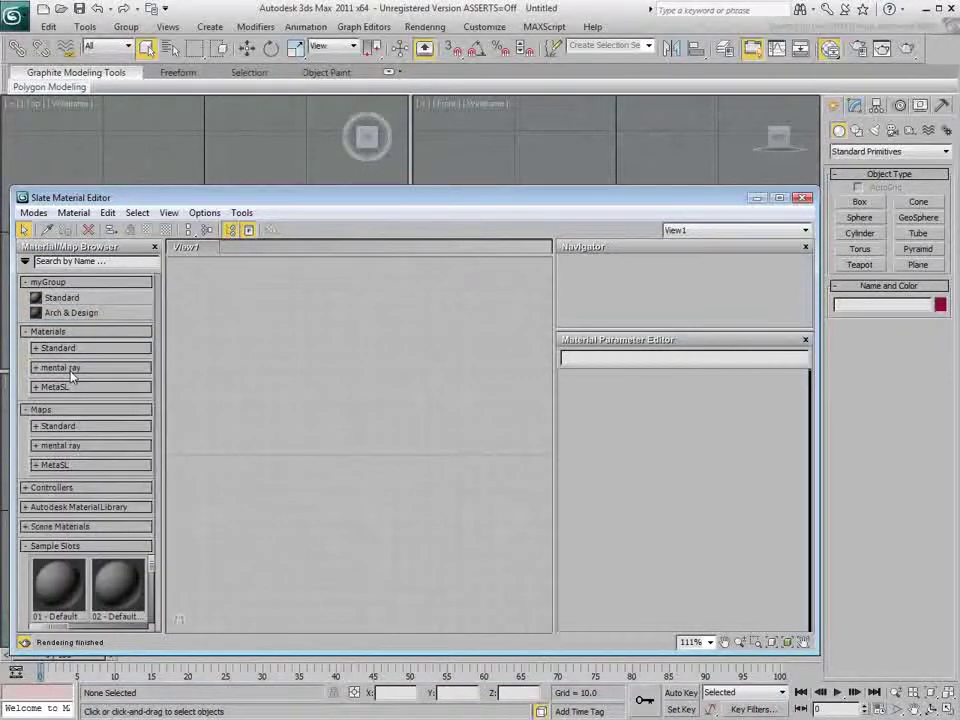
Add the standard Bitmap, Checker and Noise maps to myGroup and collapse the standard maps category.
click(68, 431)
drag(73, 445, 79, 329)
drag(75, 505, 86, 339)
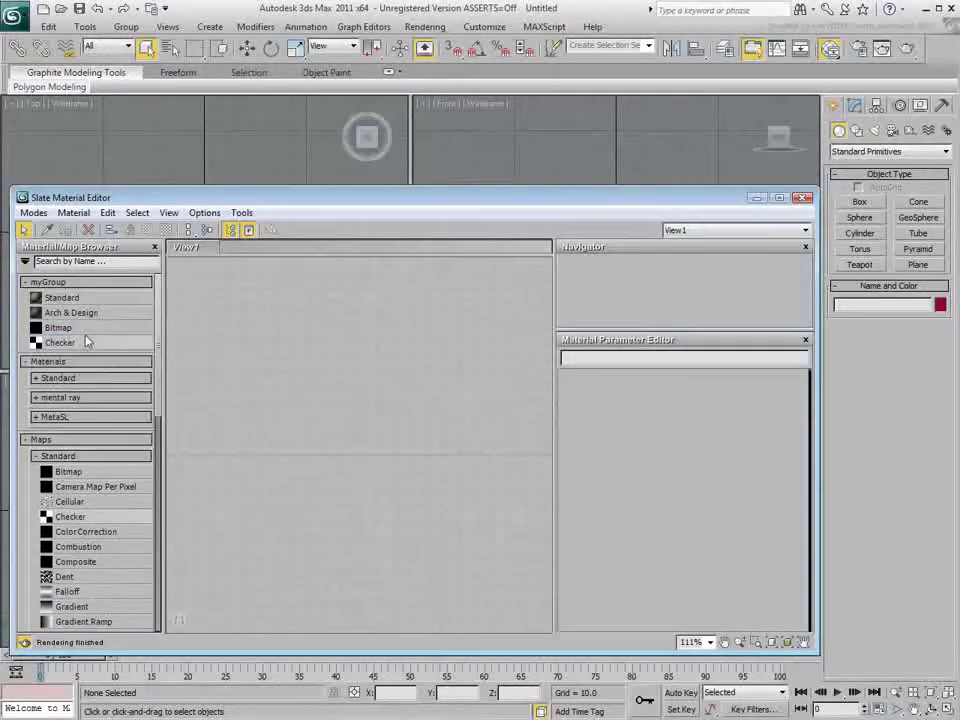
scroll(86, 400, down, 5)
scroll(68, 590, up, 1)
drag(66, 613, 62, 298)
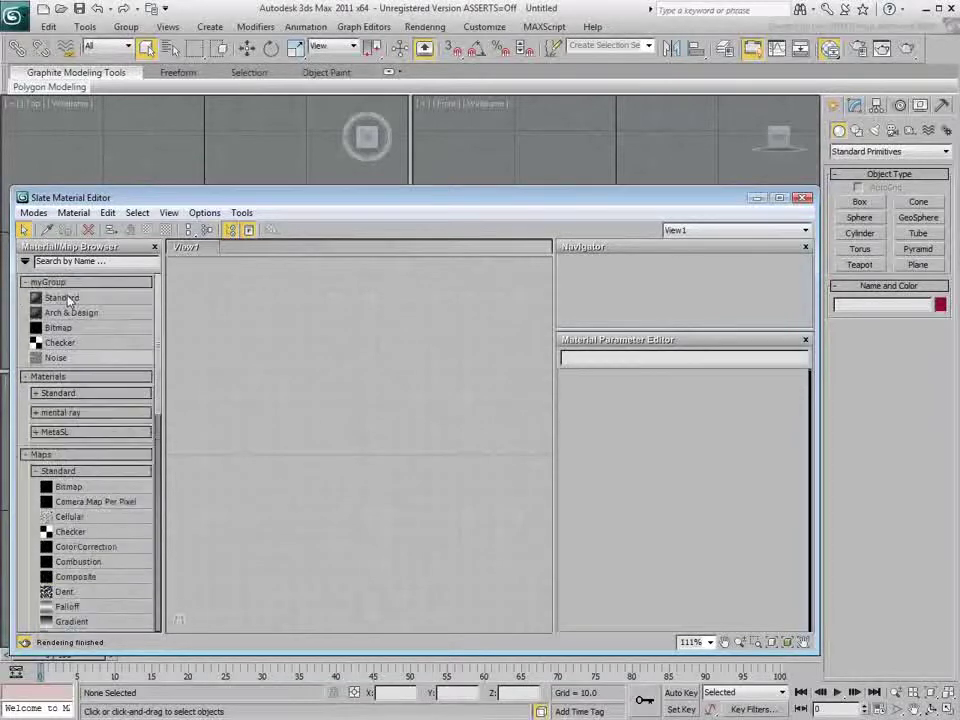
click(60, 470)
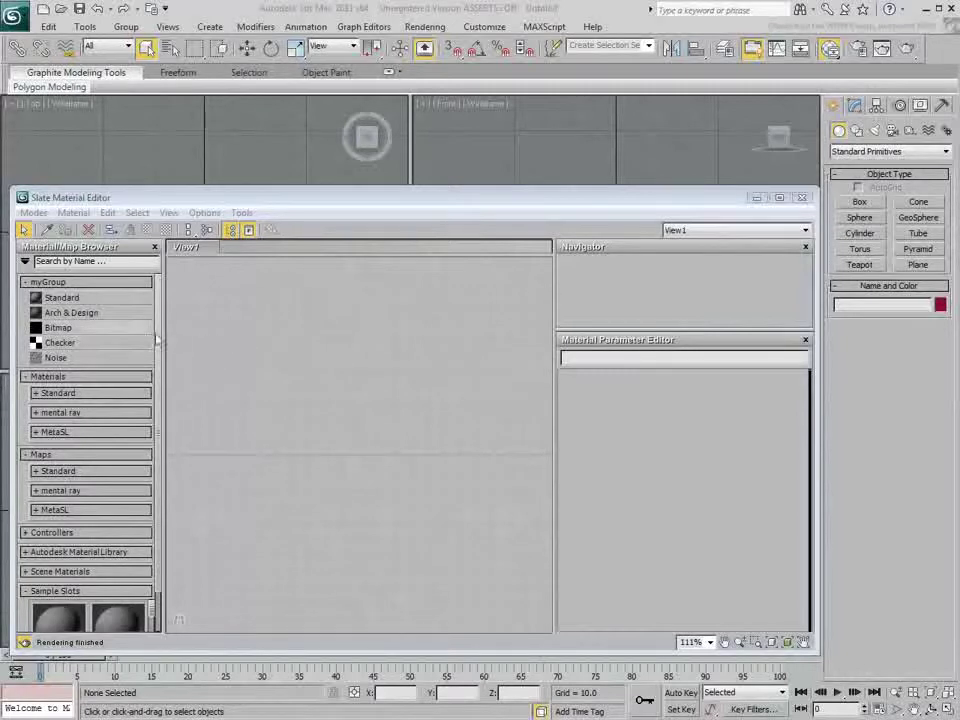
Place a Standard material from myGroup in View1 and set its diffuse color to golden yellow (hue 32, saturation 209, value 224).
drag(72, 299, 459, 362)
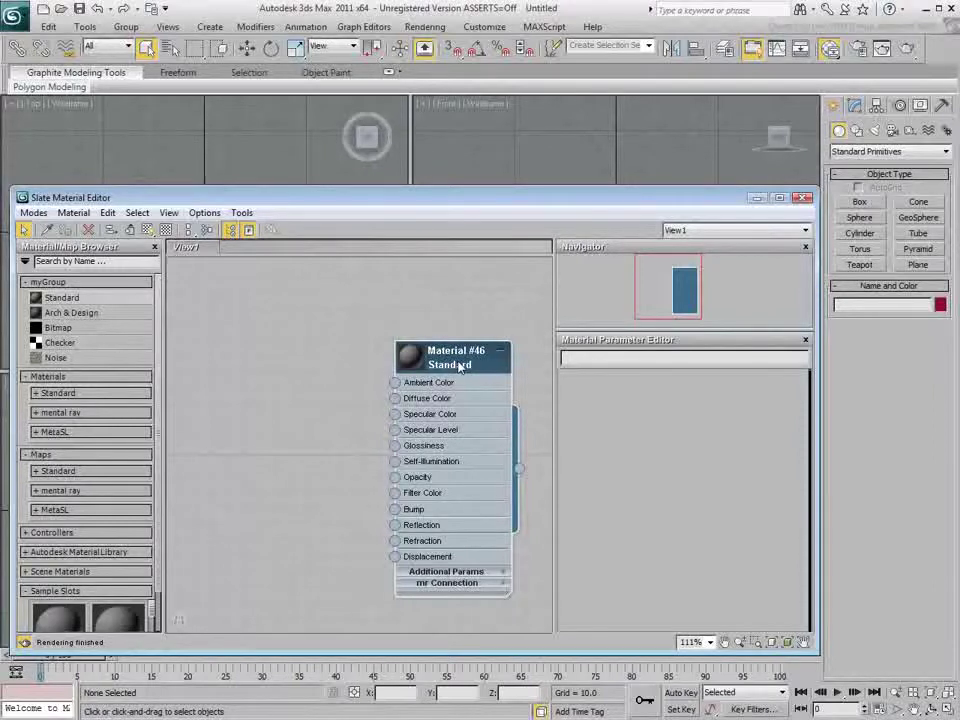
double_click(459, 365)
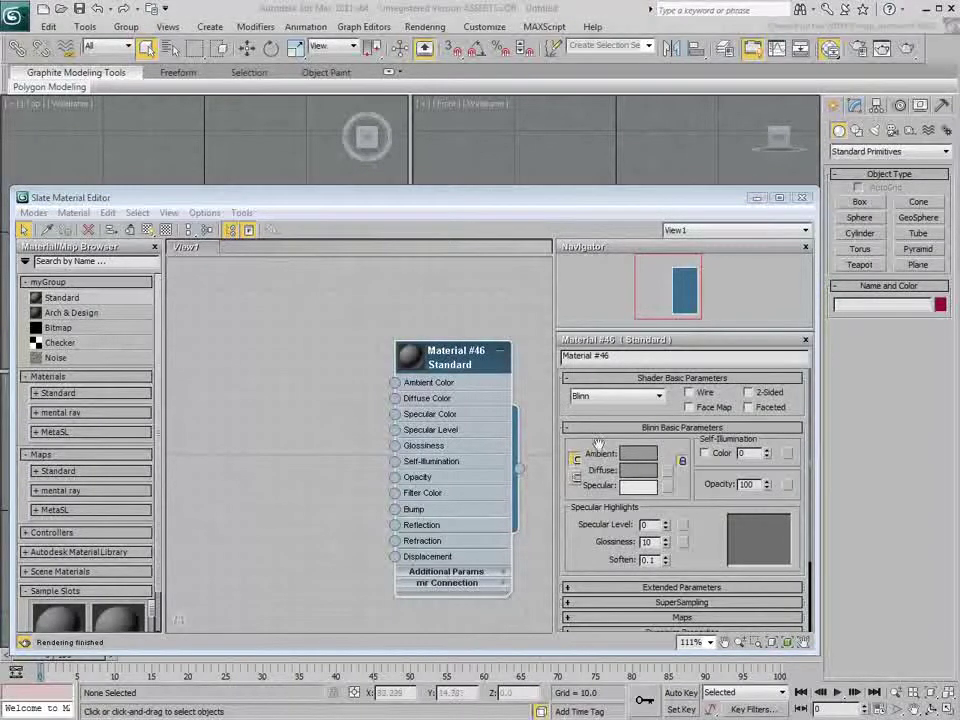
click(638, 470)
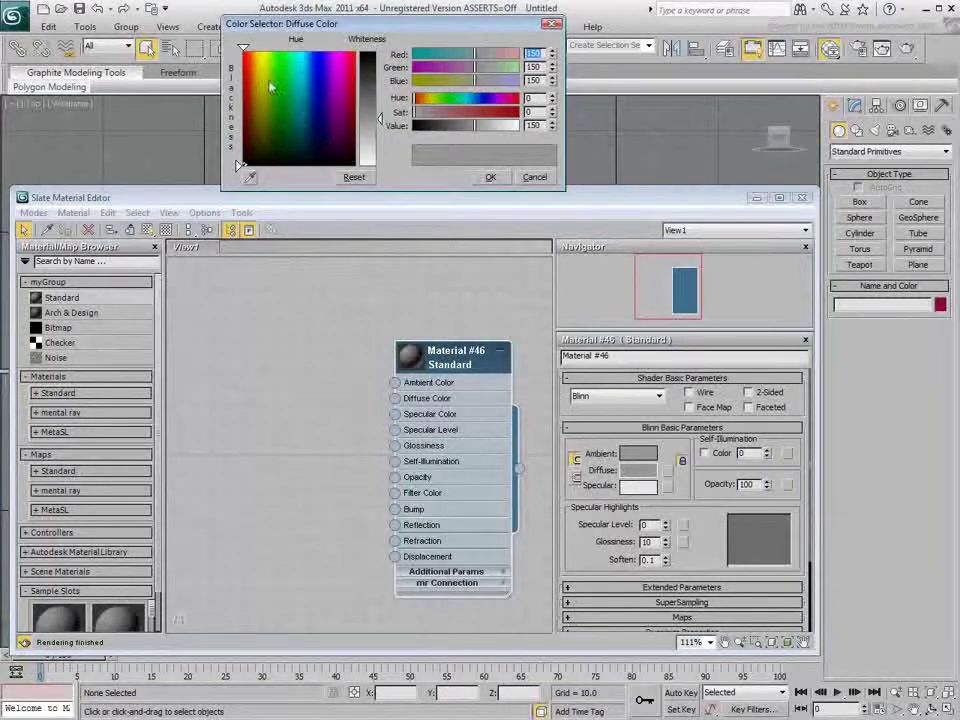
drag(268, 76, 258, 68)
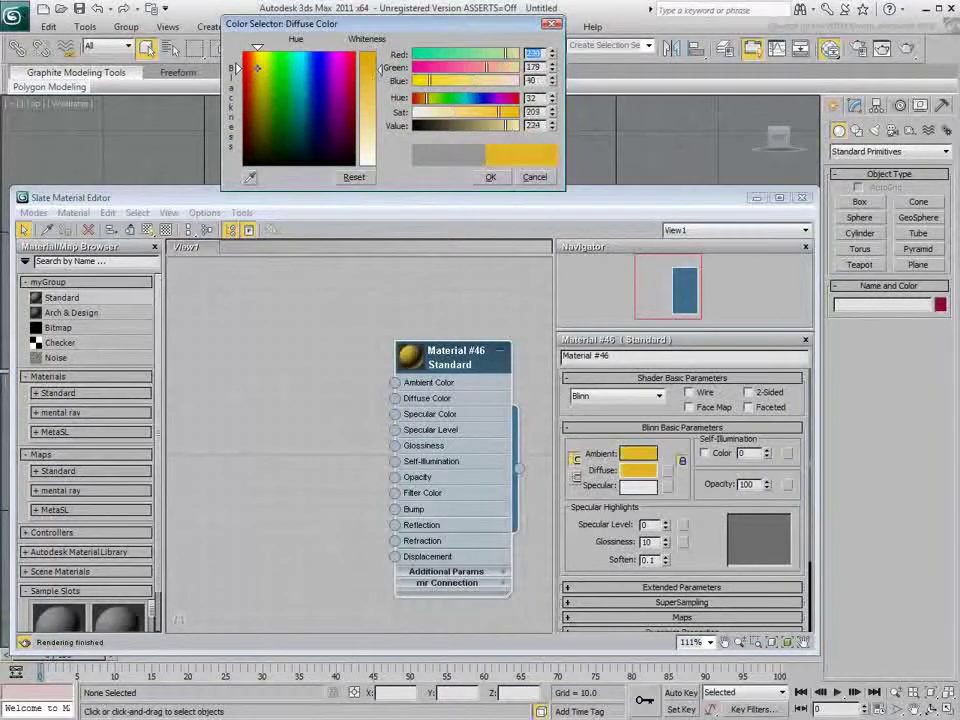
click(490, 178)
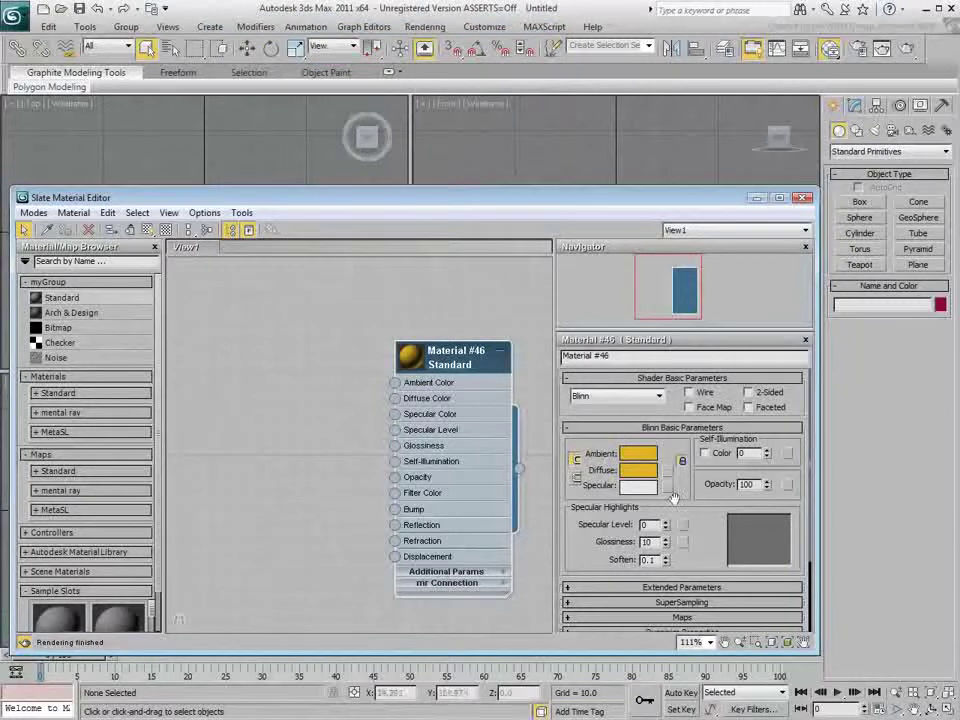
Set the material's Specular Level to 67 and Glossiness to 36, and check its enlarged preview on the node.
drag(666, 526, 658, 469)
drag(666, 541, 664, 515)
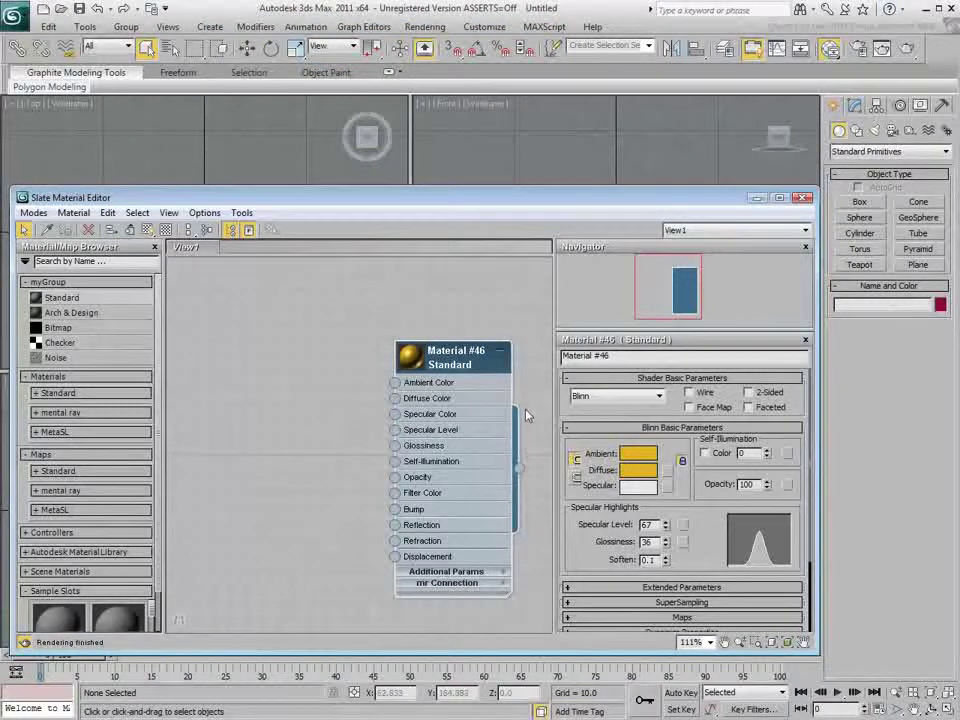
double_click(410, 362)
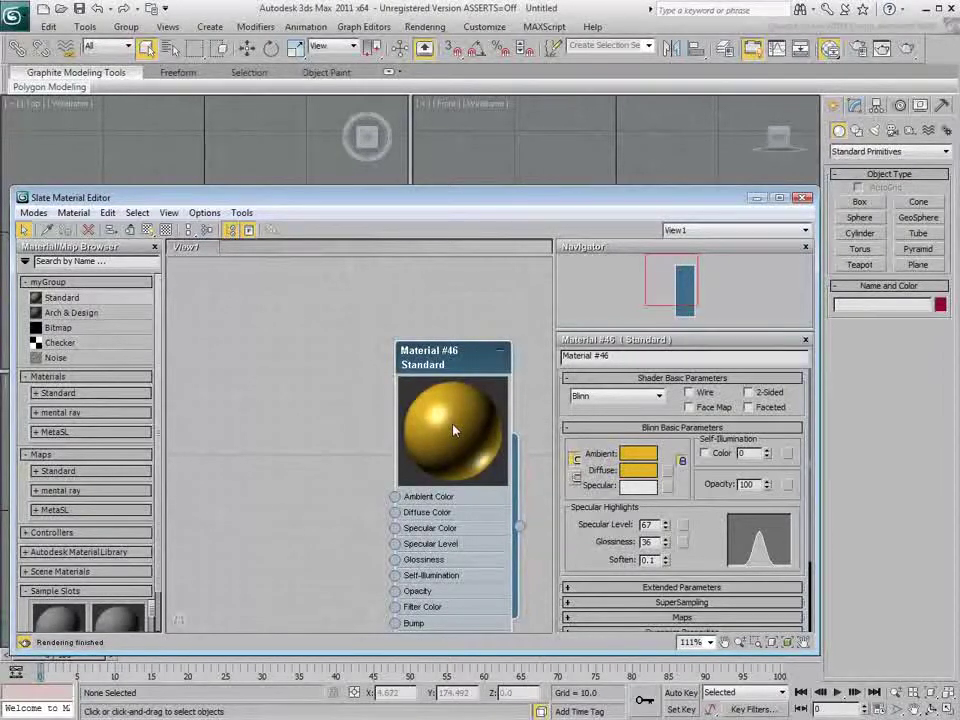
double_click(453, 430)
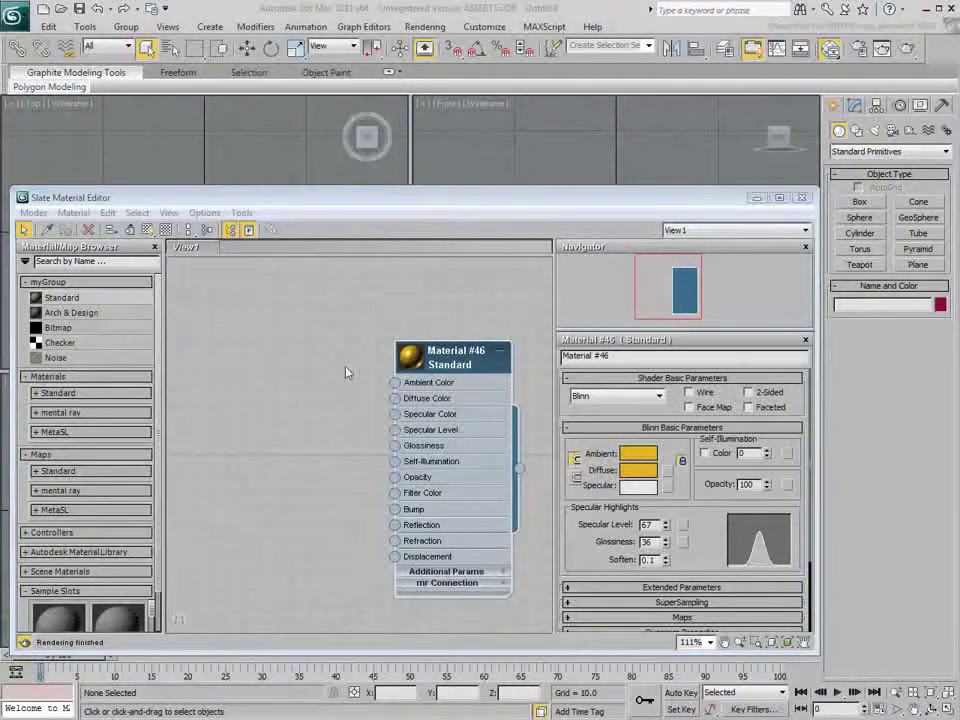
Add a Bitmap map using ads.jpg, connect it to the Standard material's Diffuse Color, and set the Diffuse Color map amount to 64.
drag(58, 328, 252, 356)
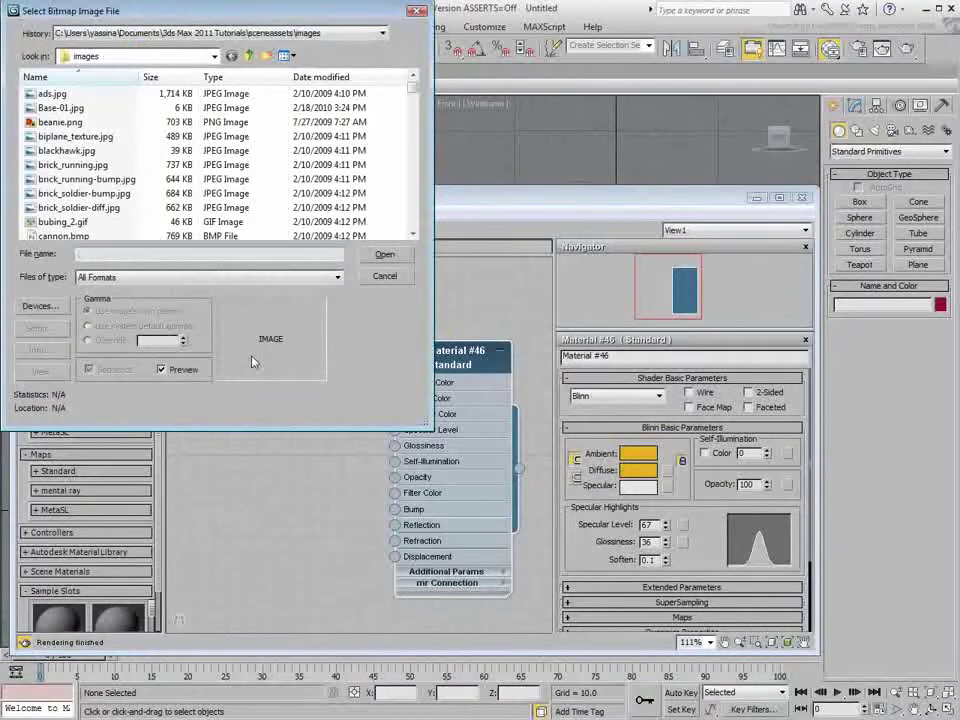
click(385, 256)
drag(247, 374, 250, 362)
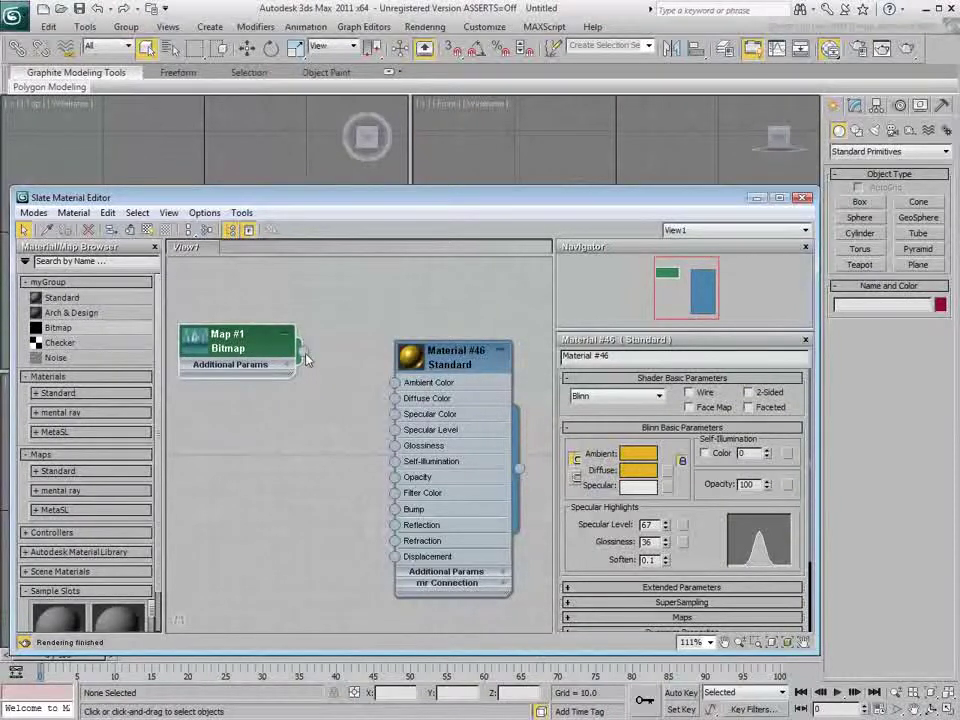
drag(302, 351, 395, 400)
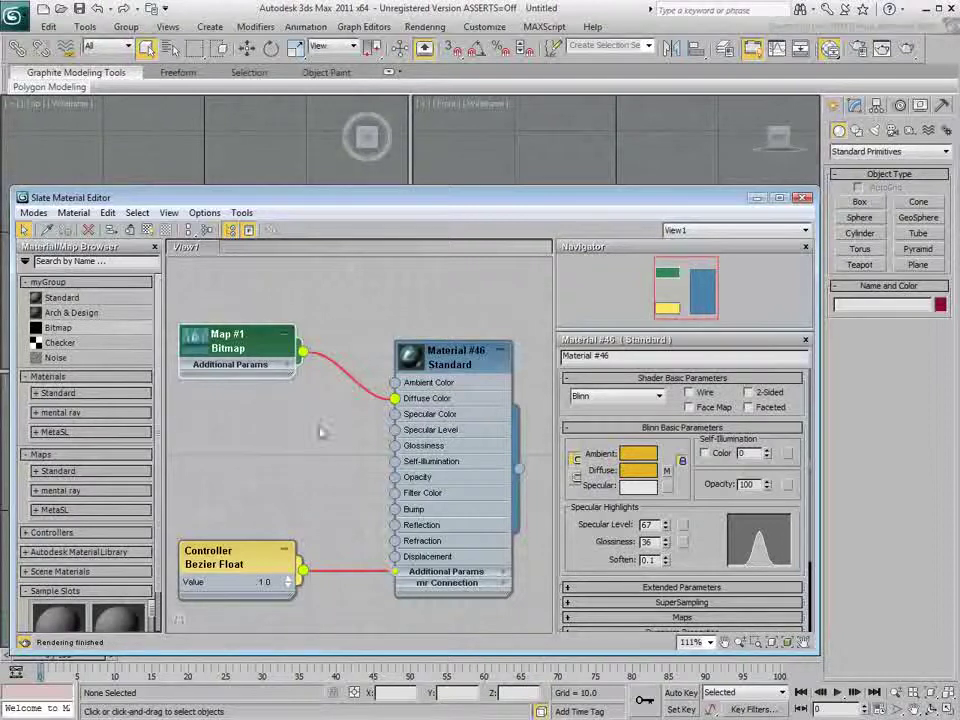
click(680, 617)
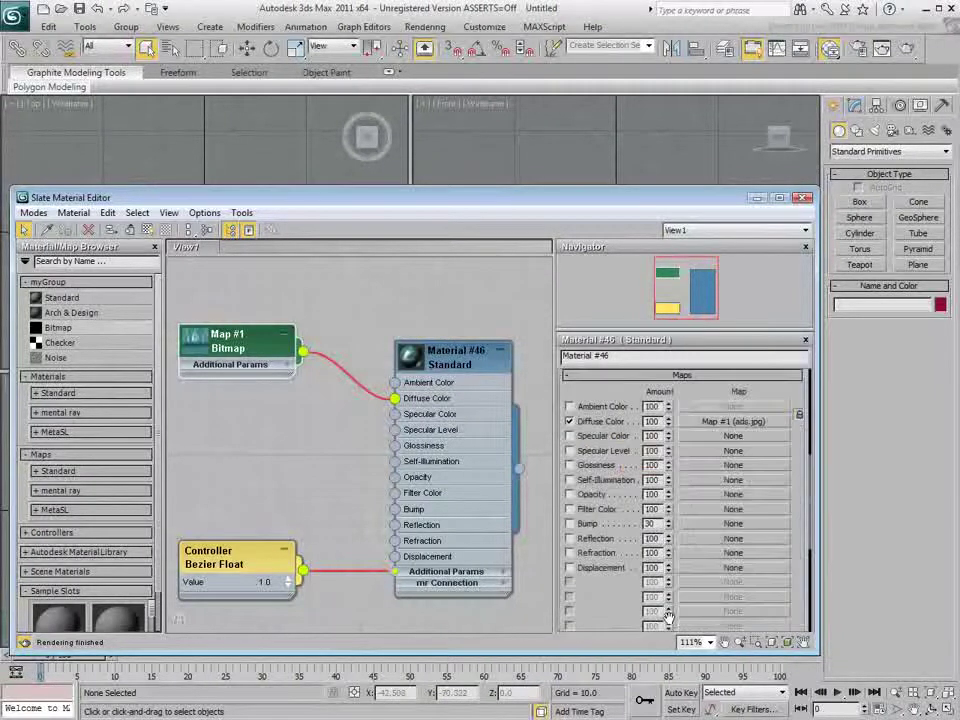
drag(662, 430, 671, 454)
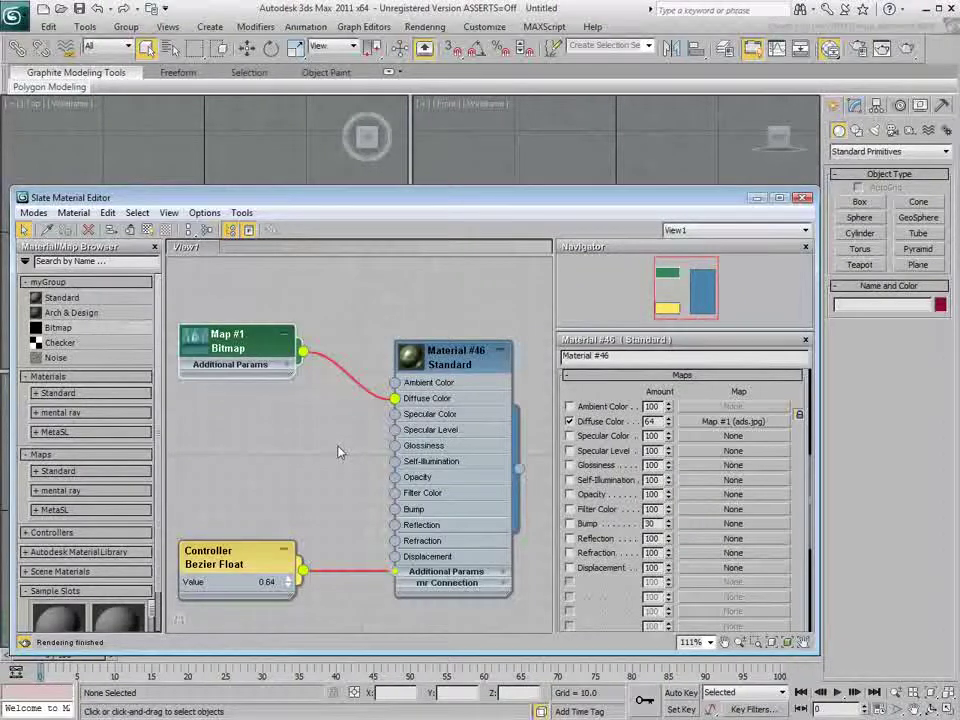
Feed a new standard Noise map into the Standard material's Bump slot and position its node below the Bitmap node.
drag(395, 509, 283, 446)
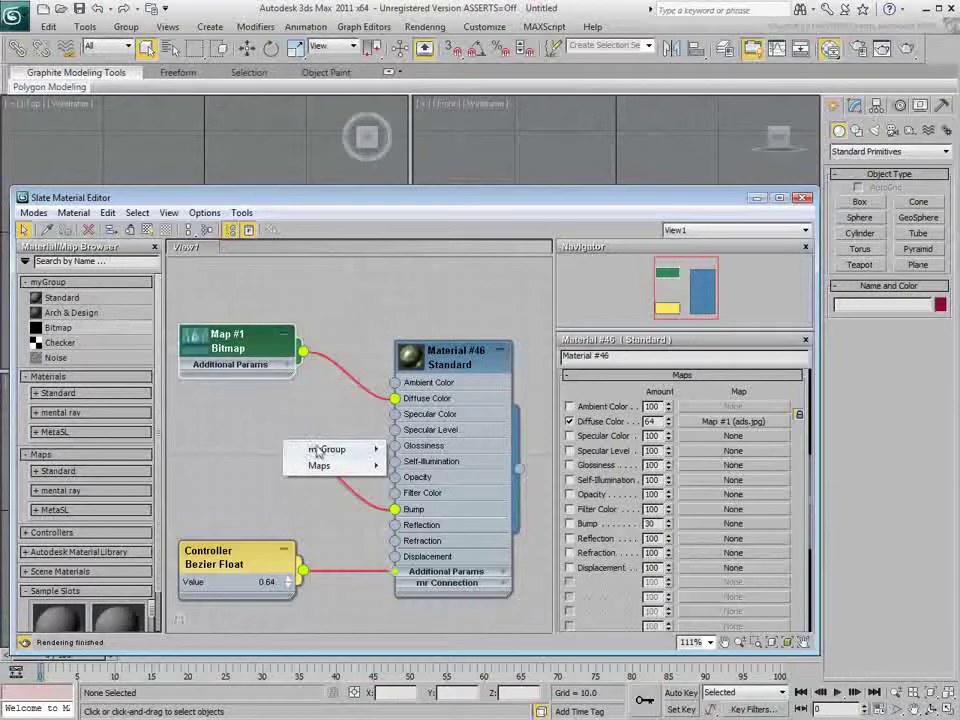
mouse_move(318, 451)
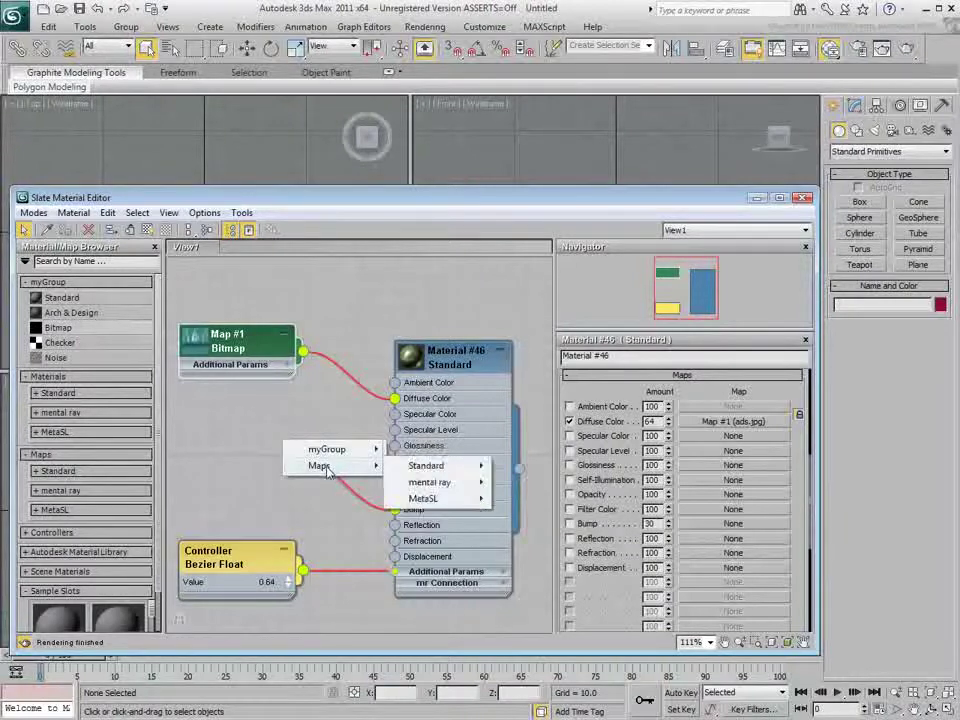
mouse_move(428, 467)
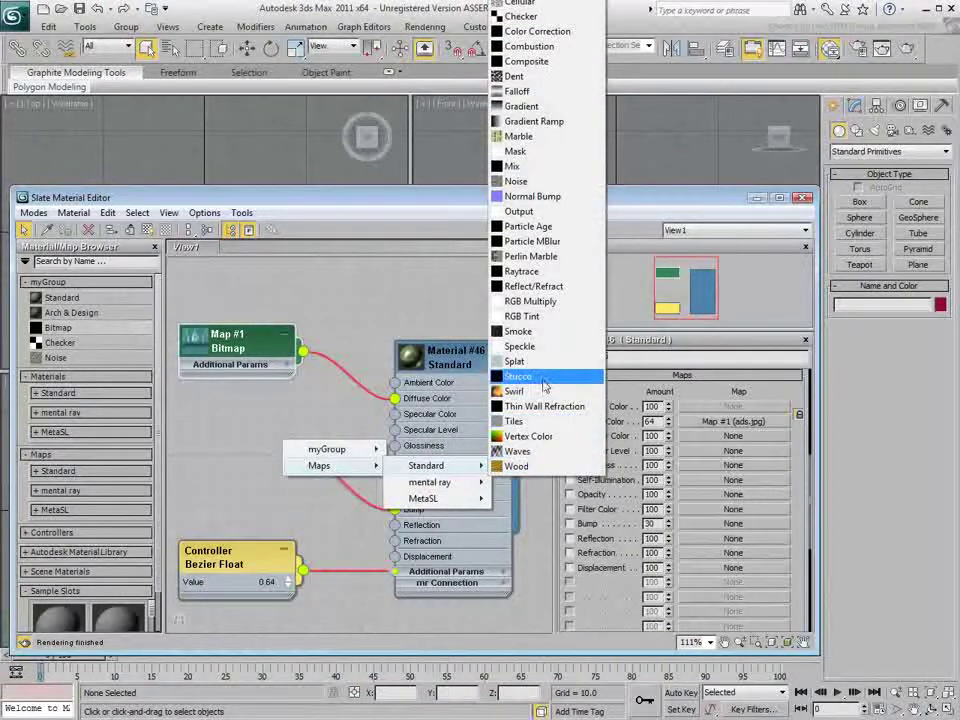
click(527, 184)
drag(294, 447, 258, 425)
scroll(324, 441, down, 2)
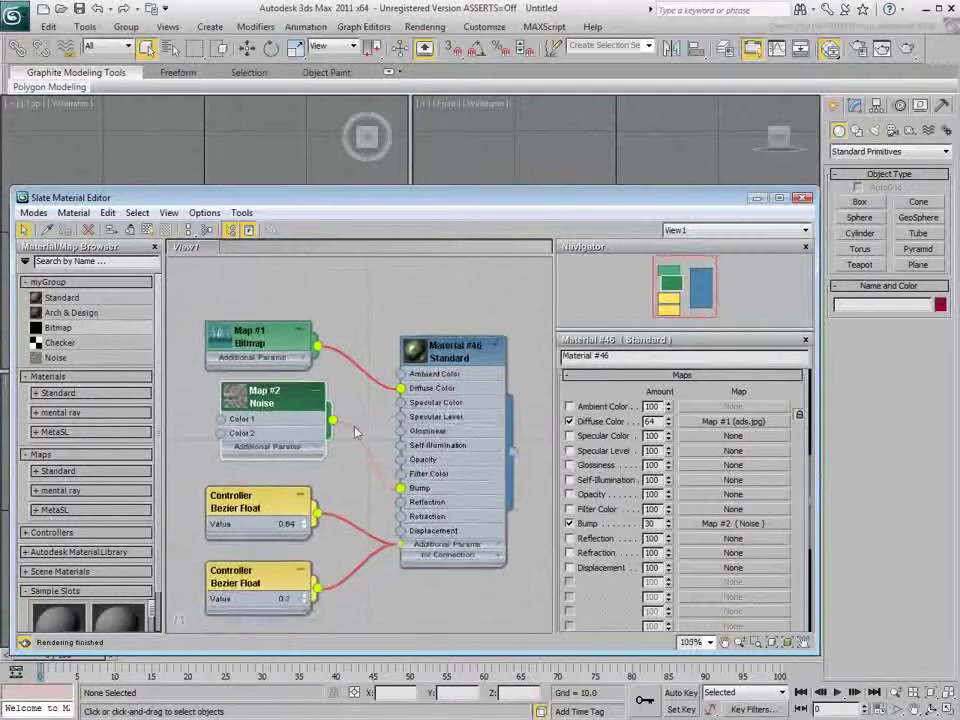
drag(285, 397, 270, 409)
Set the Noise map's type to Fractal with a High threshold of 0.7, Levels of 3.0 and a Low threshold of 0.3.
double_click(270, 409)
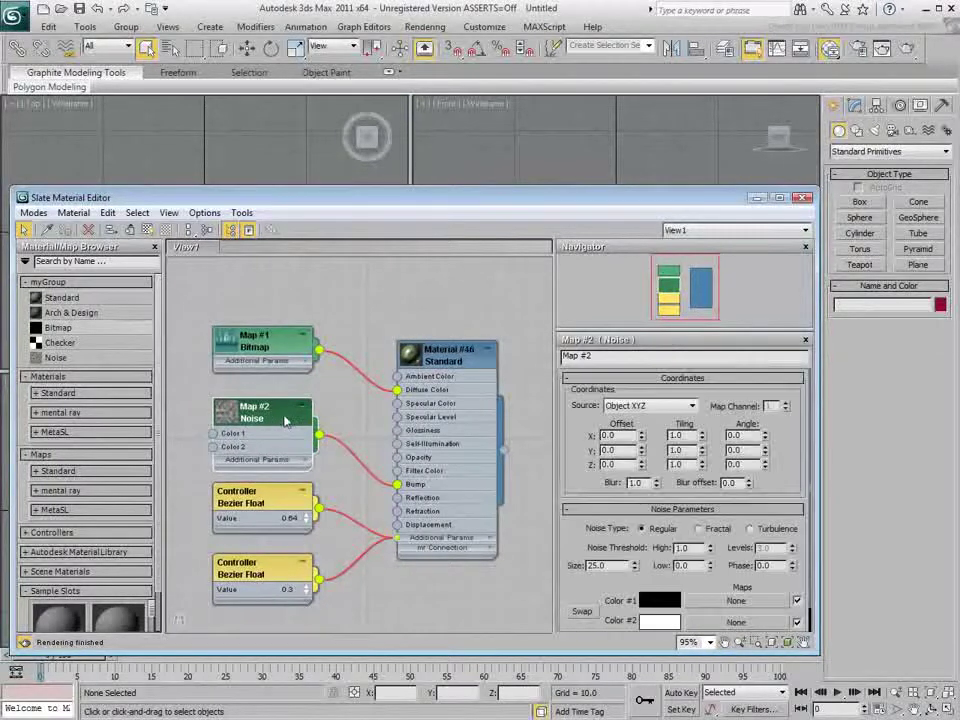
click(698, 528)
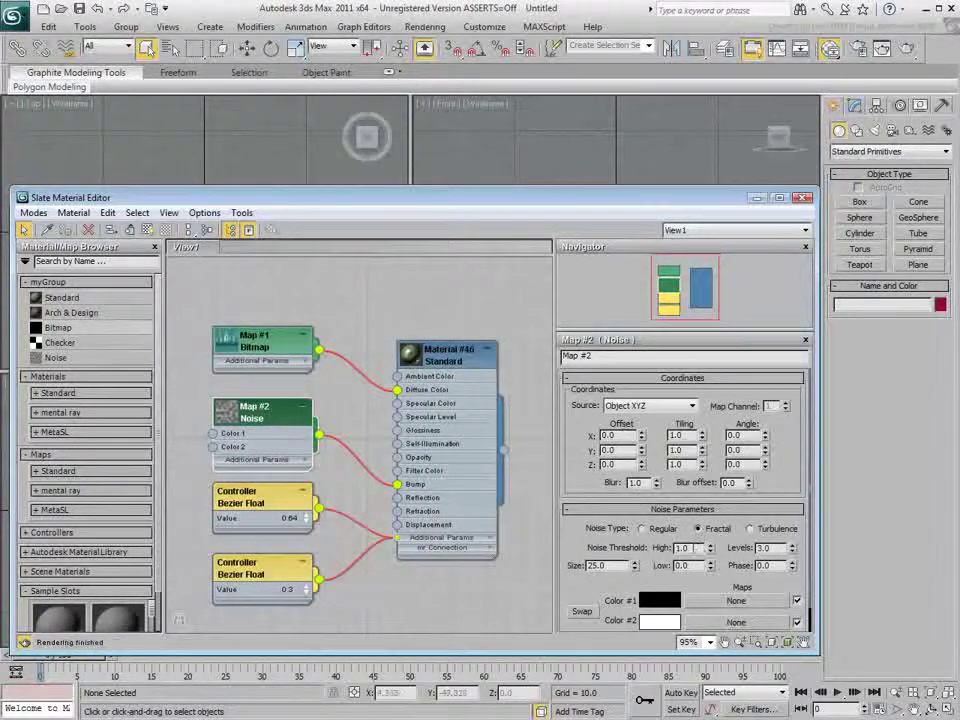
text(0.7)
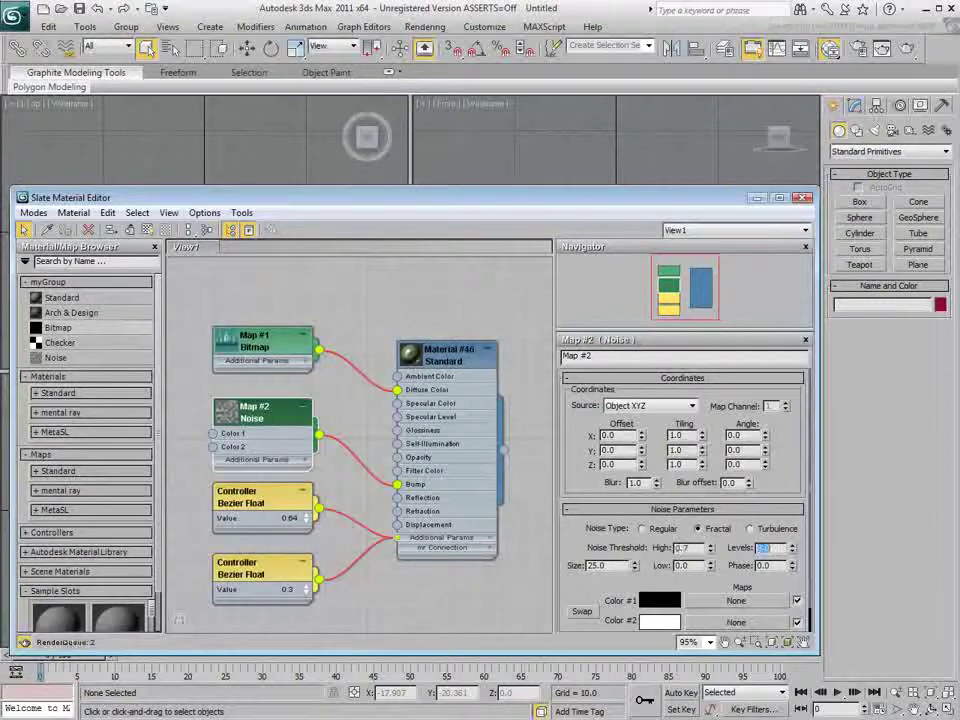
key(Tab)
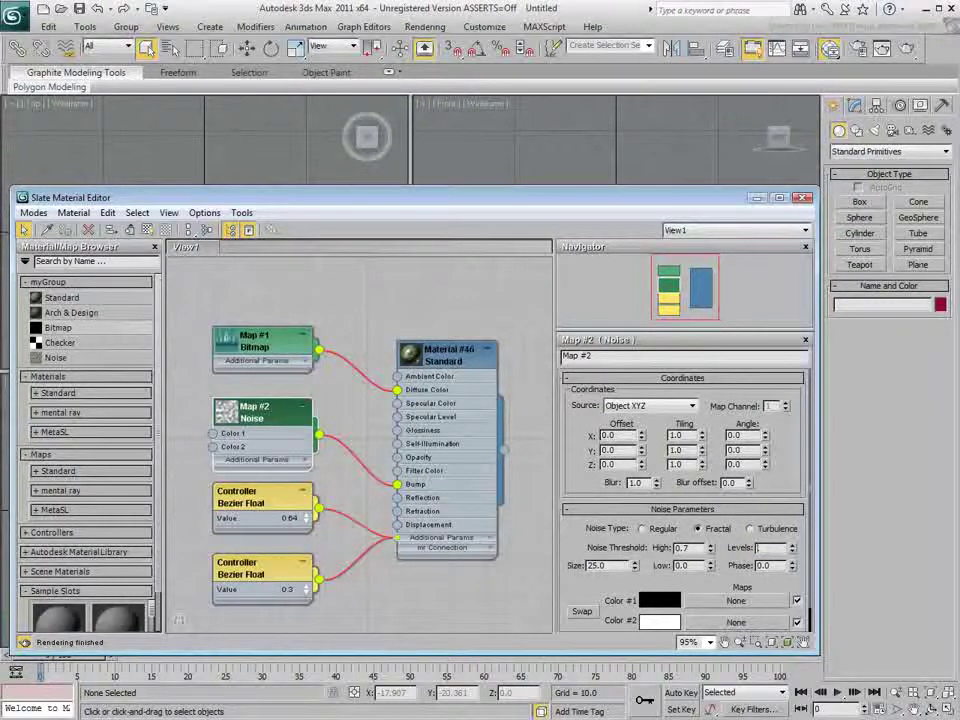
text(3)
key(Tab)
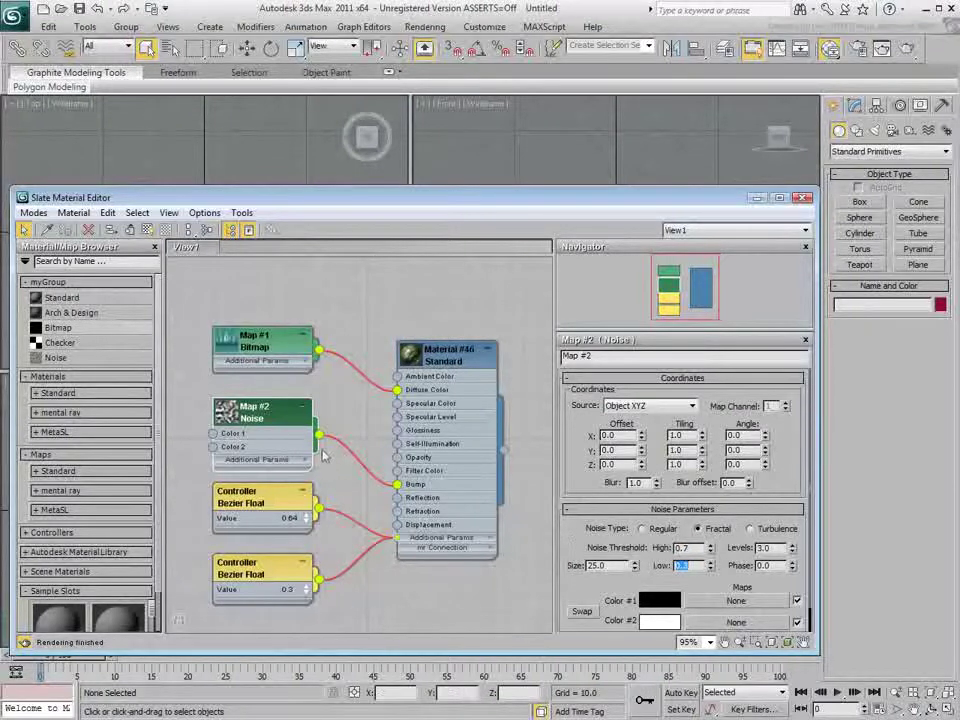
Spread the controller and Noise nodes apart from the Bitmap node and enlarge the Standard material's preview.
scroll(295, 450, down, 4)
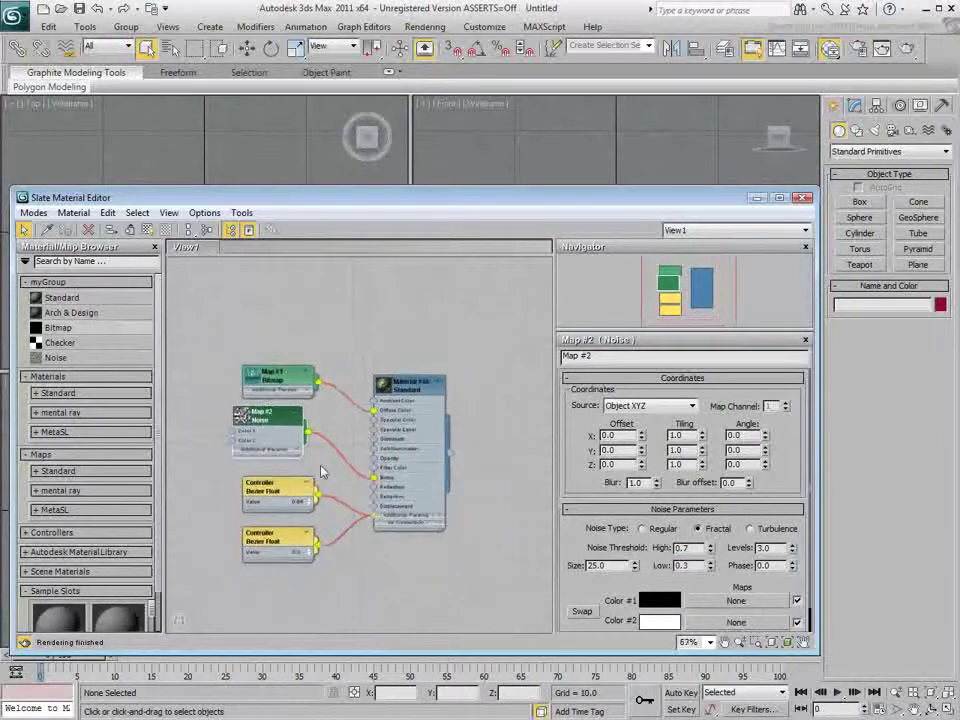
drag(259, 474, 288, 575)
drag(282, 432, 249, 456)
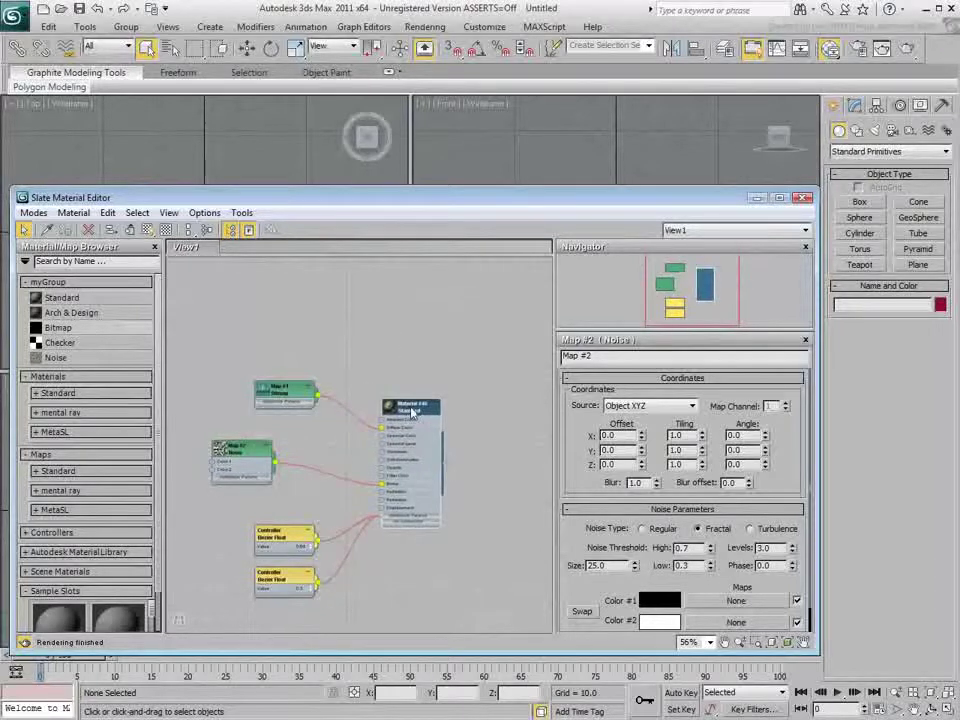
scroll(397, 405, up, 2)
middle_drag(307, 445, 334, 381)
double_click(433, 353)
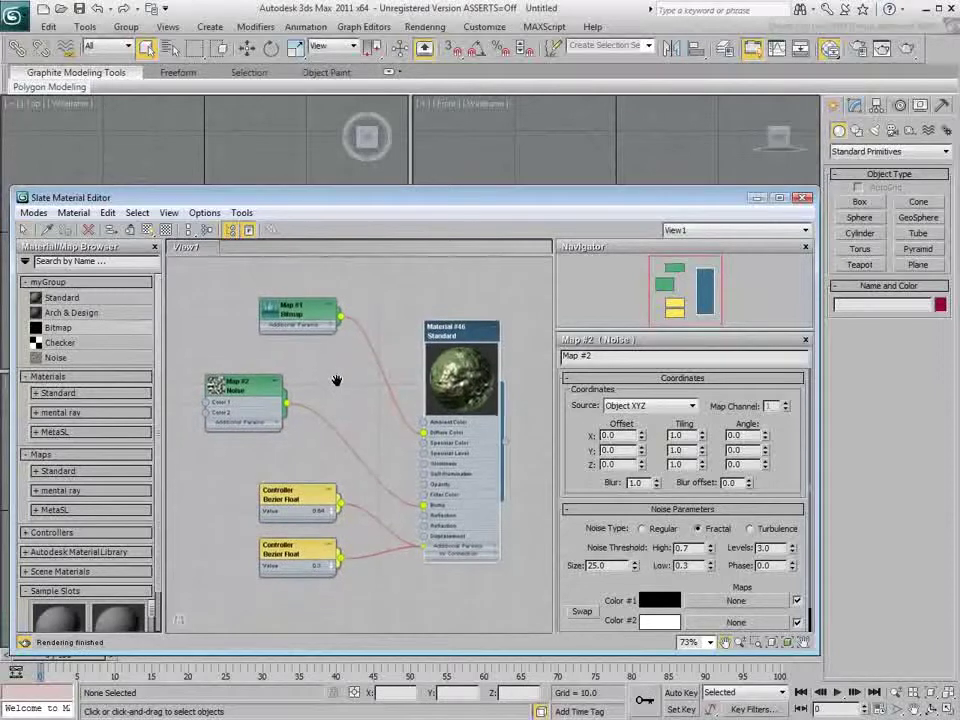
Add an Arch & Design material below the Standard material and connect the repositioned Noise map to its Bump Map slot as well.
scroll(338, 387, down, 3)
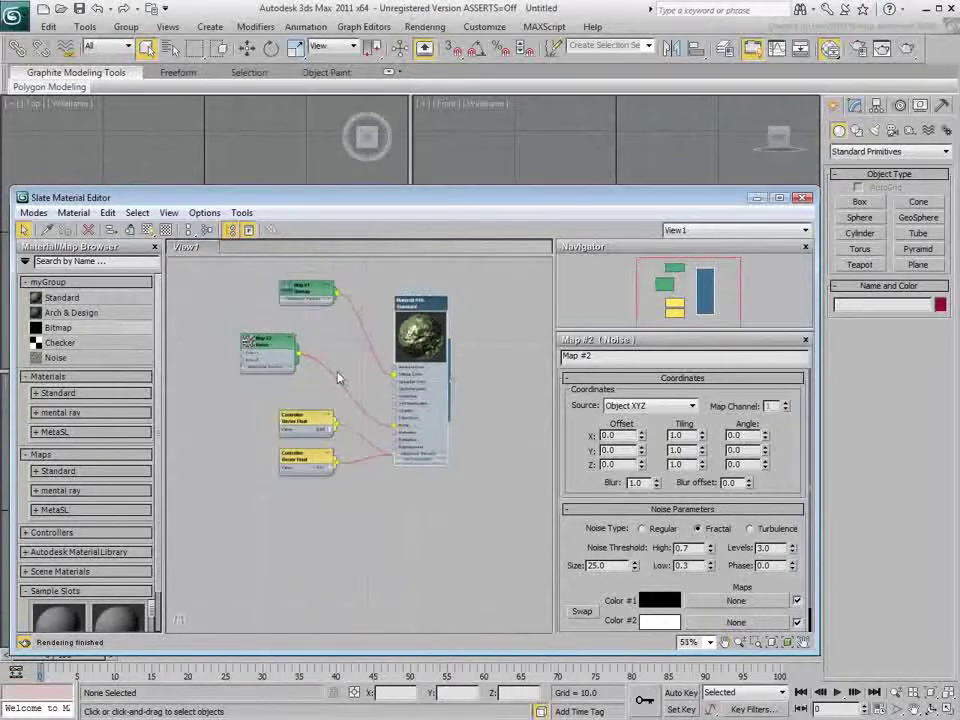
drag(71, 312, 446, 520)
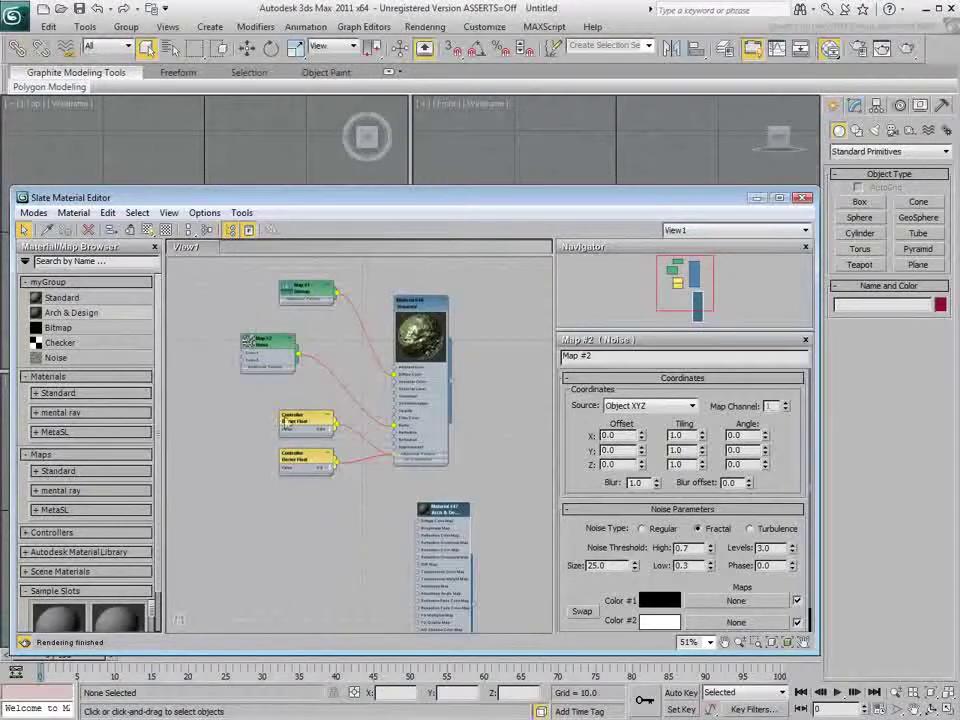
drag(272, 346, 287, 523)
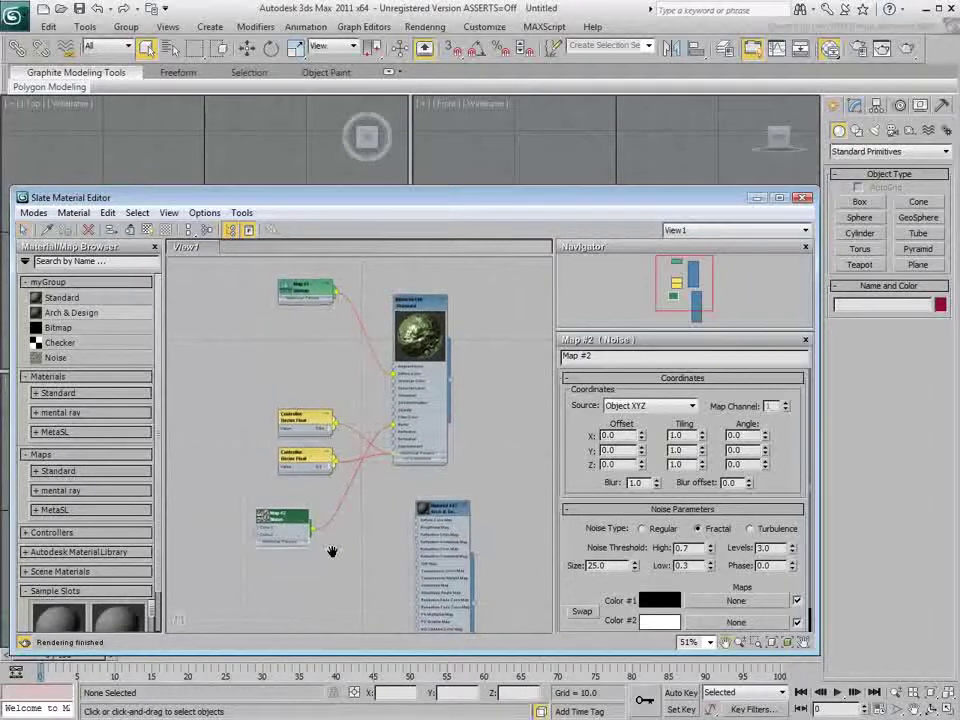
middle_drag(332, 553, 305, 440)
scroll(290, 480, up, 3)
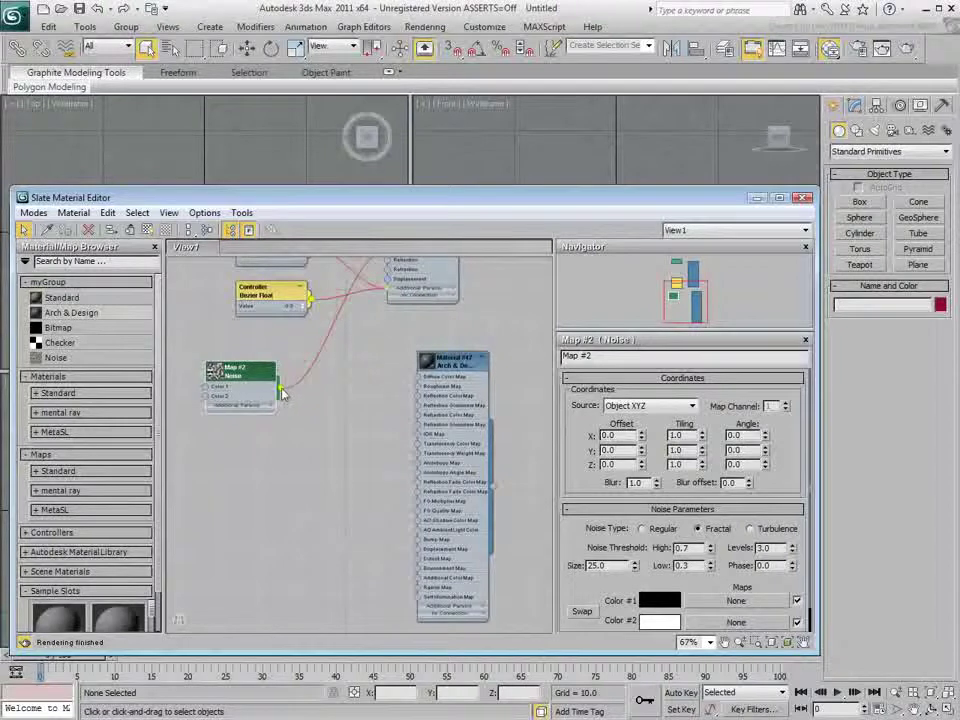
drag(418, 540, 282, 388)
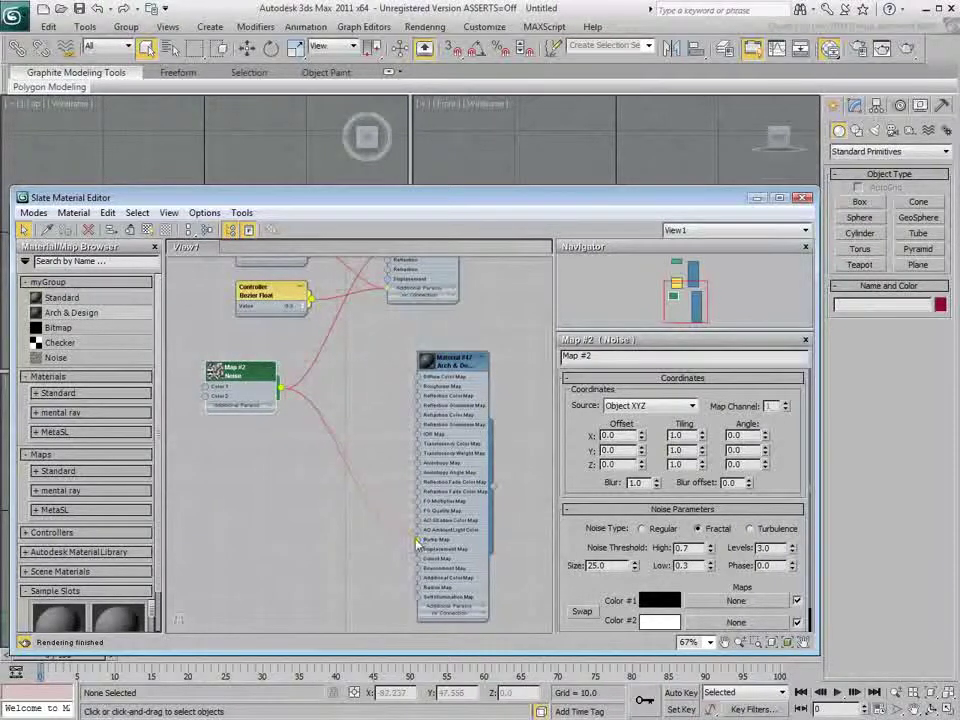
middle_drag(362, 388, 370, 488)
scroll(370, 488, down, 2)
drag(279, 480, 252, 496)
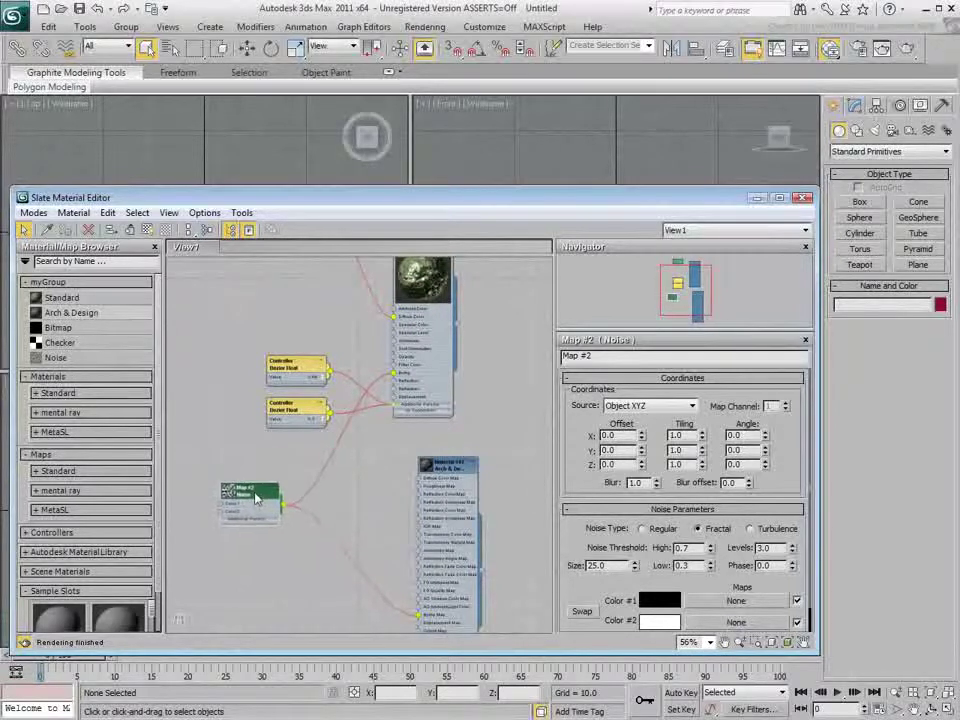
Copy the Noise map into the gap between the Bitmap node and the two controller nodes.
middle_drag(360, 499, 360, 538)
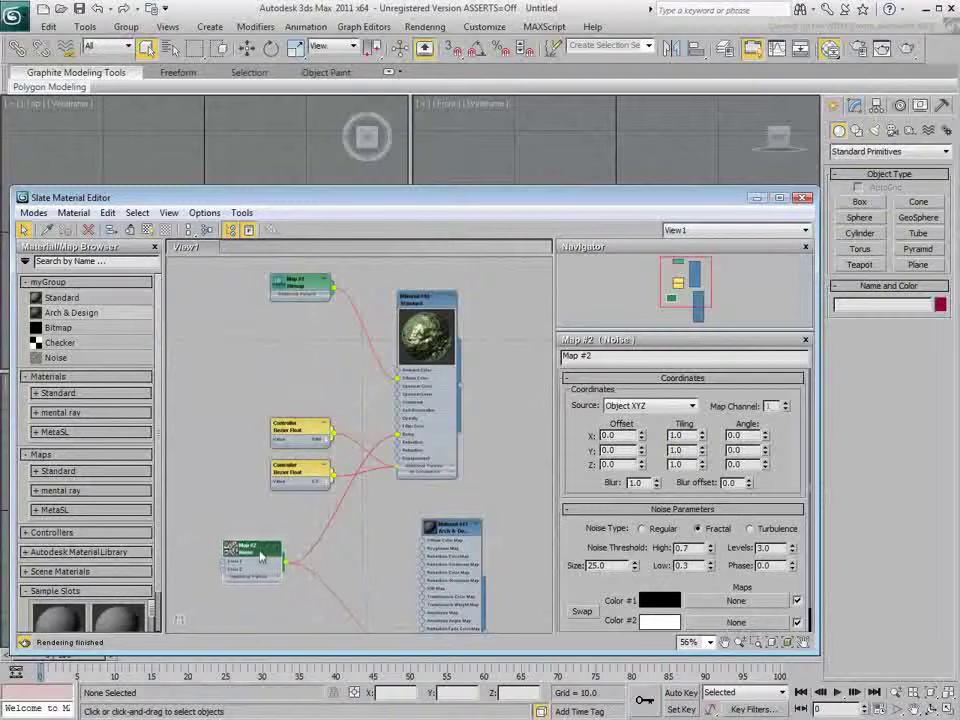
drag(267, 554, 285, 360)
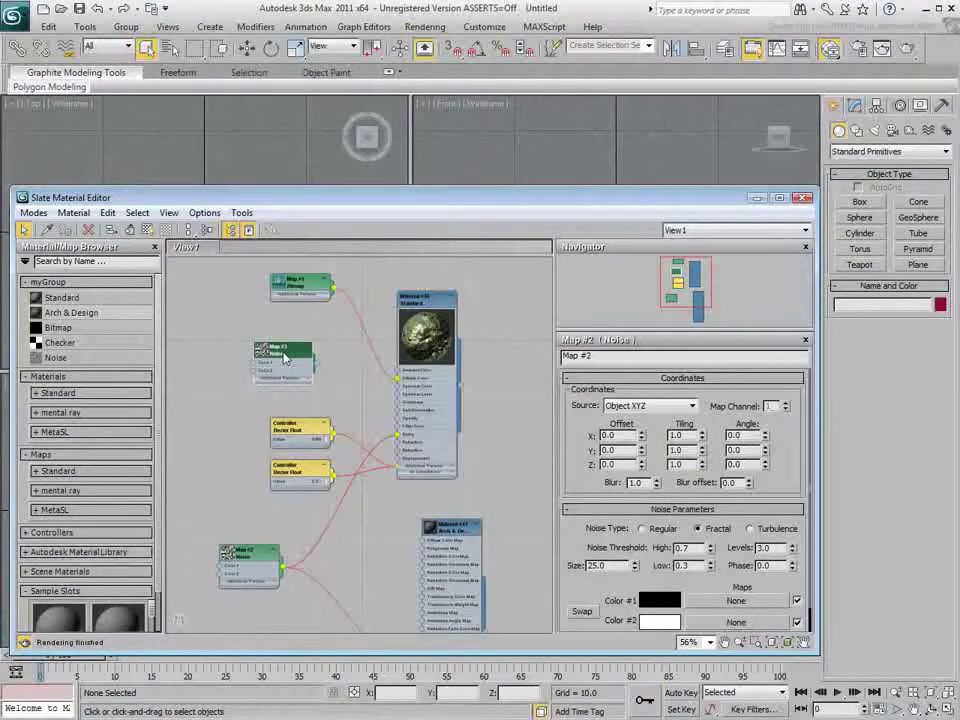
scroll(285, 358, up, 2)
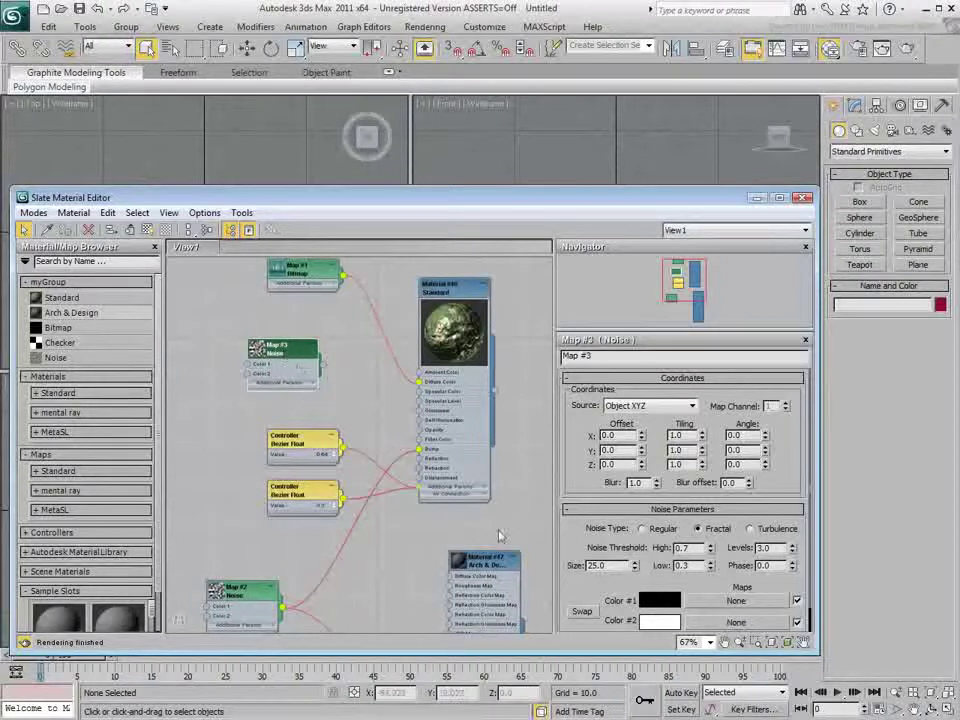
Set the copied Noise map's Color #1 to orange-red (213, 50, 0) and Color #2 to golden yellow, and connect it to Specular Color.
click(650, 603)
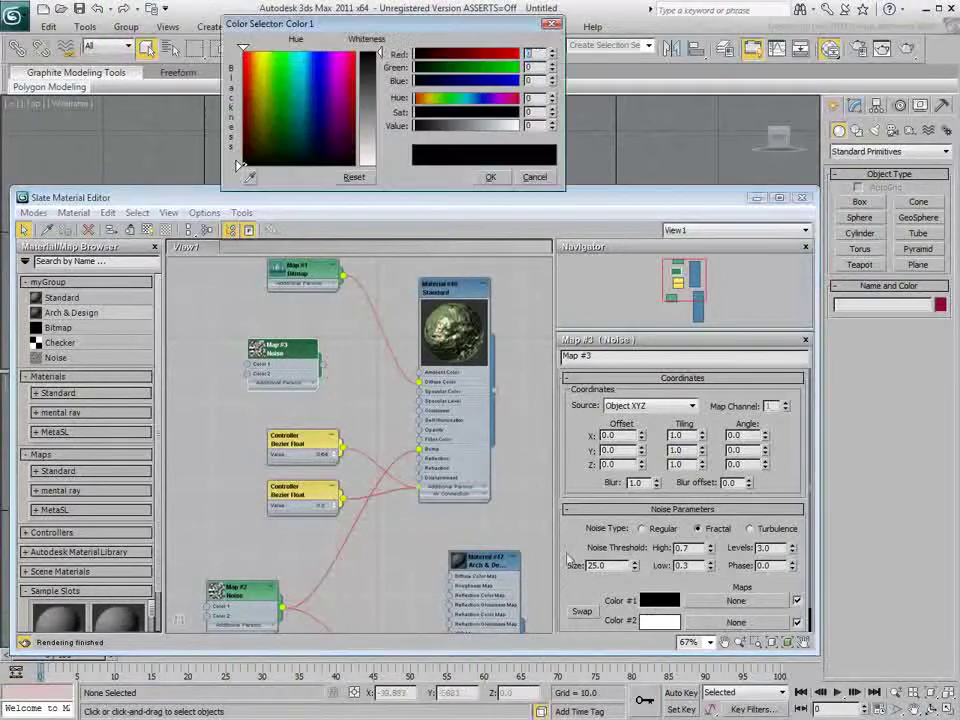
click(247, 68)
click(659, 621)
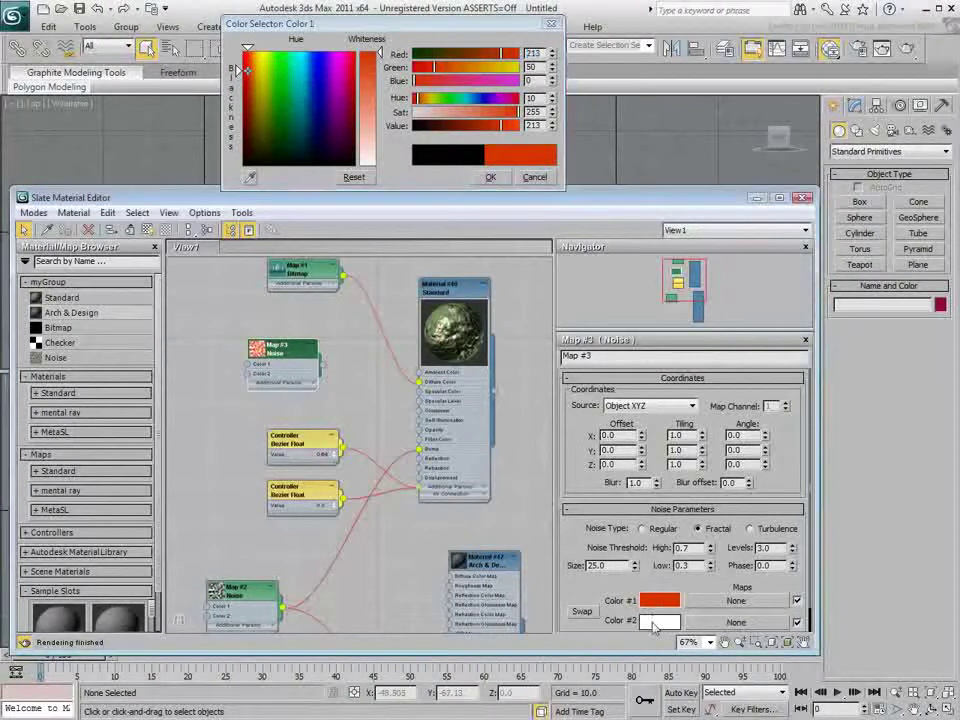
click(370, 88)
click(490, 177)
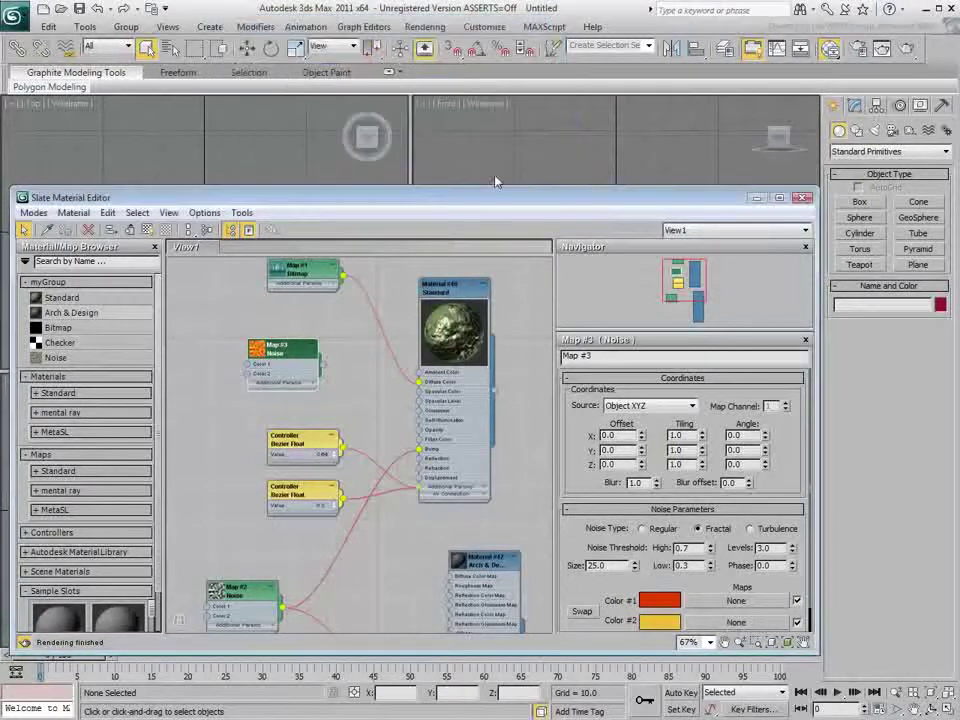
scroll(344, 385, up, 3)
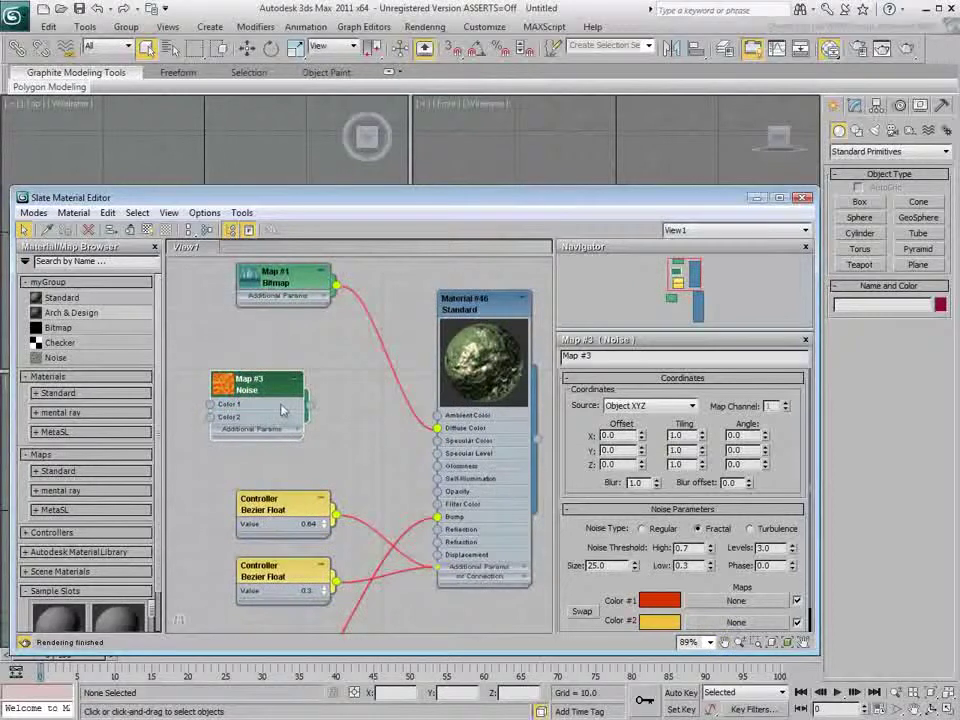
drag(313, 410, 437, 440)
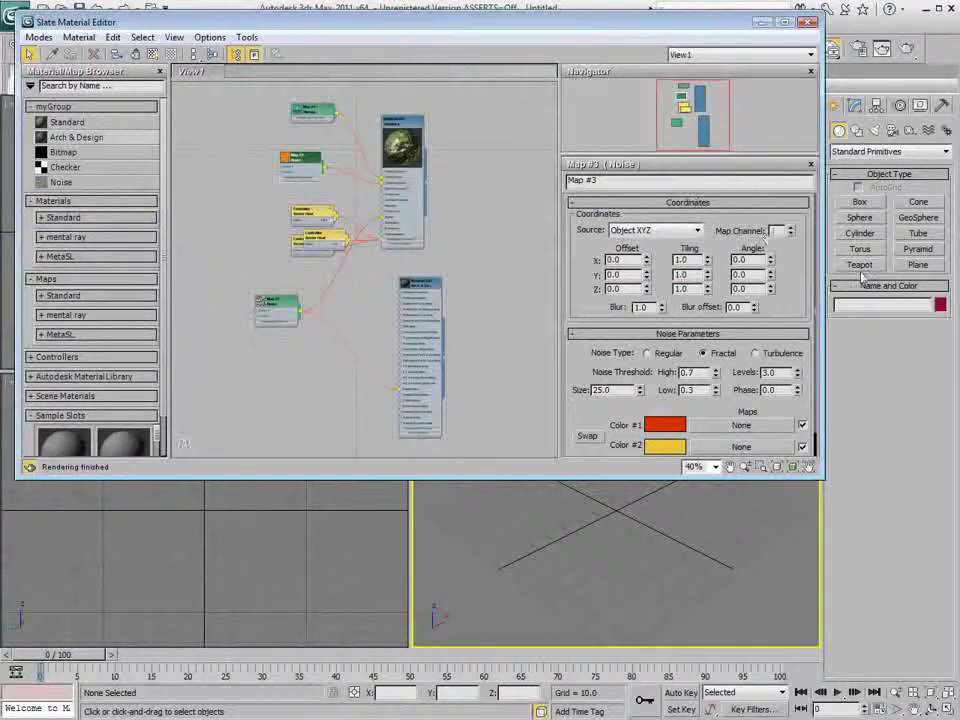
Create a teapot with a radius of about 26.5 at the center of the perspective view and raise its segments to 8.
click(859, 265)
drag(617, 521, 641, 527)
click(930, 418)
click(930, 418)
click(930, 418)
click(930, 418)
Look over the Arch & Design material's parameters, and apply the Standard material to the teapot with its map shown in the viewport.
double_click(428, 286)
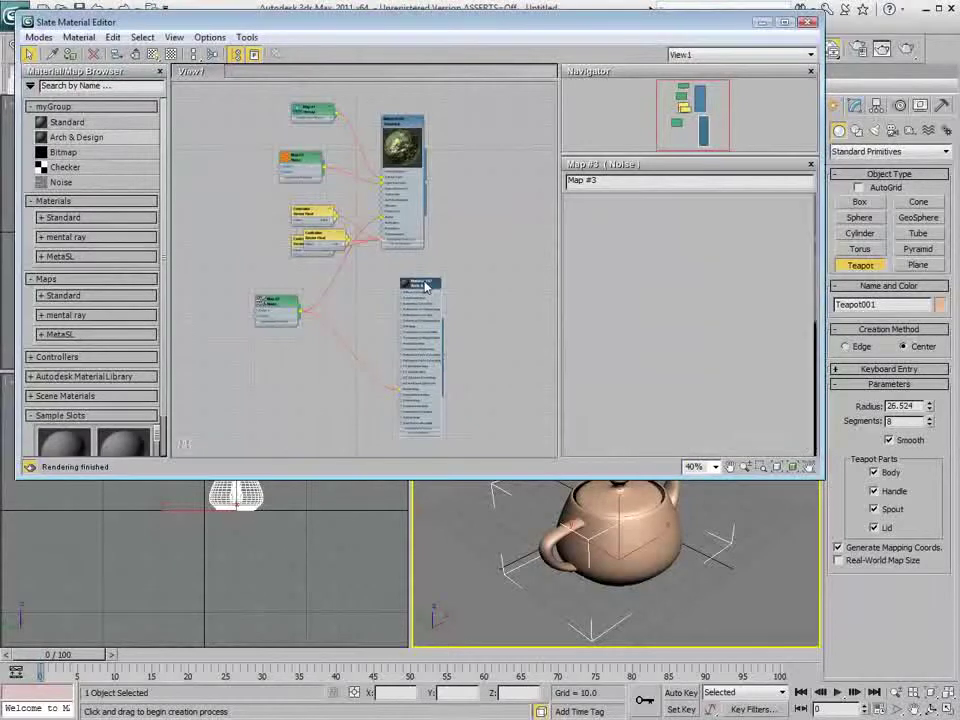
mouse_move(712, 350)
mouse_down()
mouse_move(713, 332)
mouse_move(711, 363)
mouse_up()
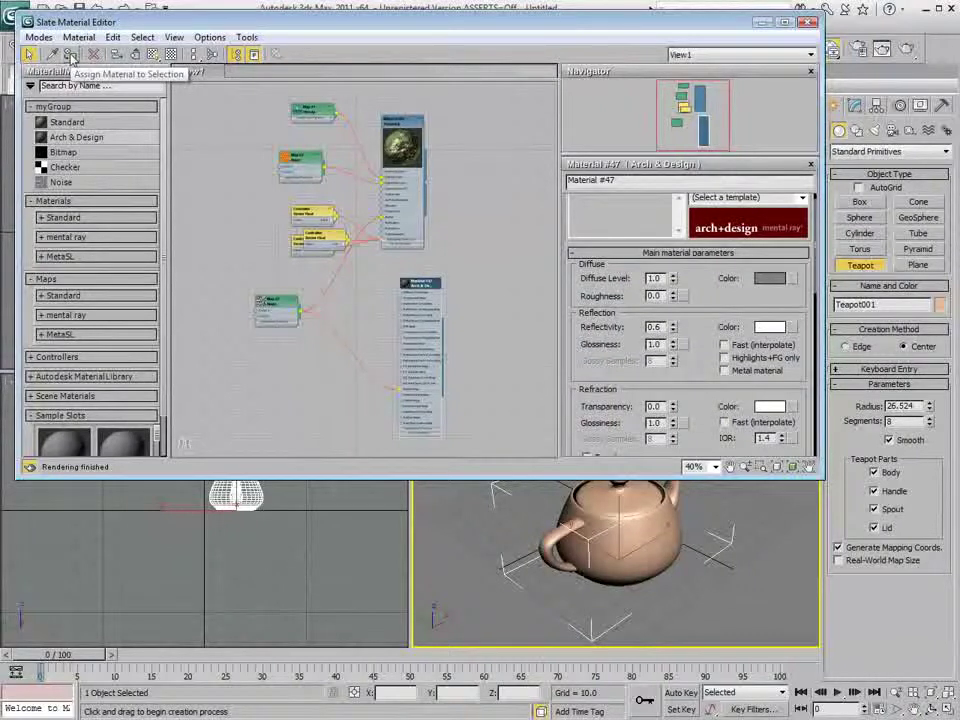
click(70, 55)
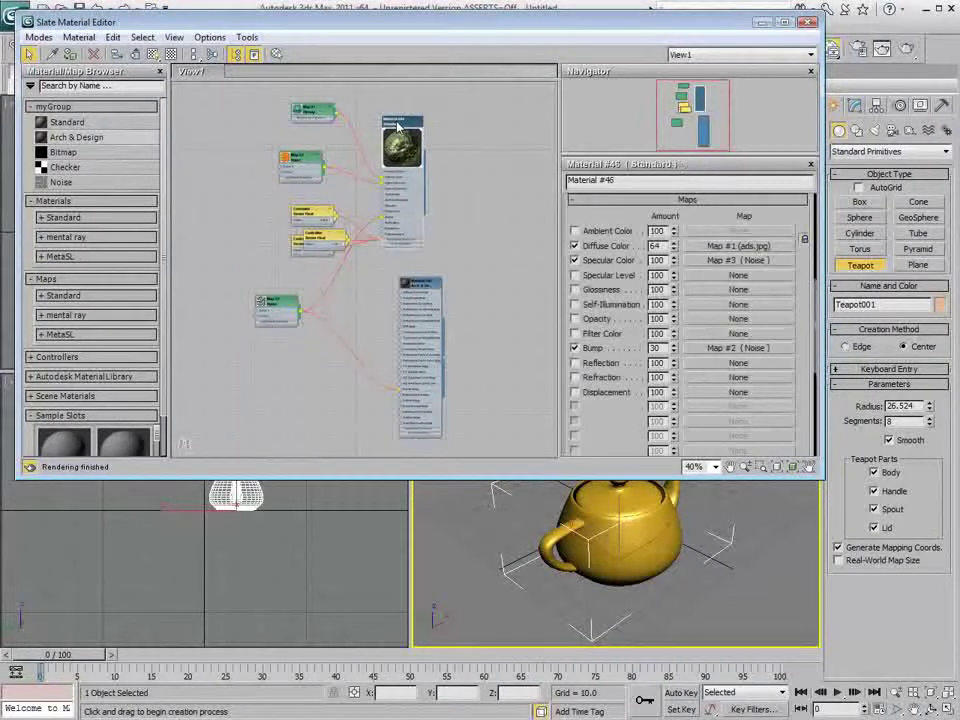
click(153, 55)
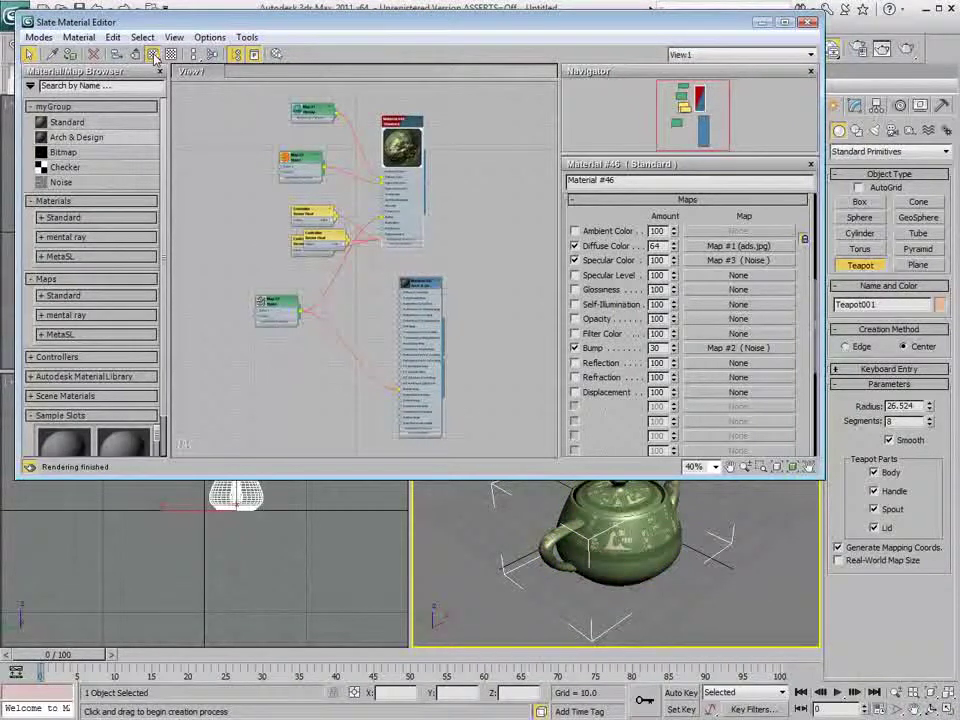
Preview only the Bitmap map on the teapot in the viewport, and switch the viewport display back to the Standard material.
click(319, 117)
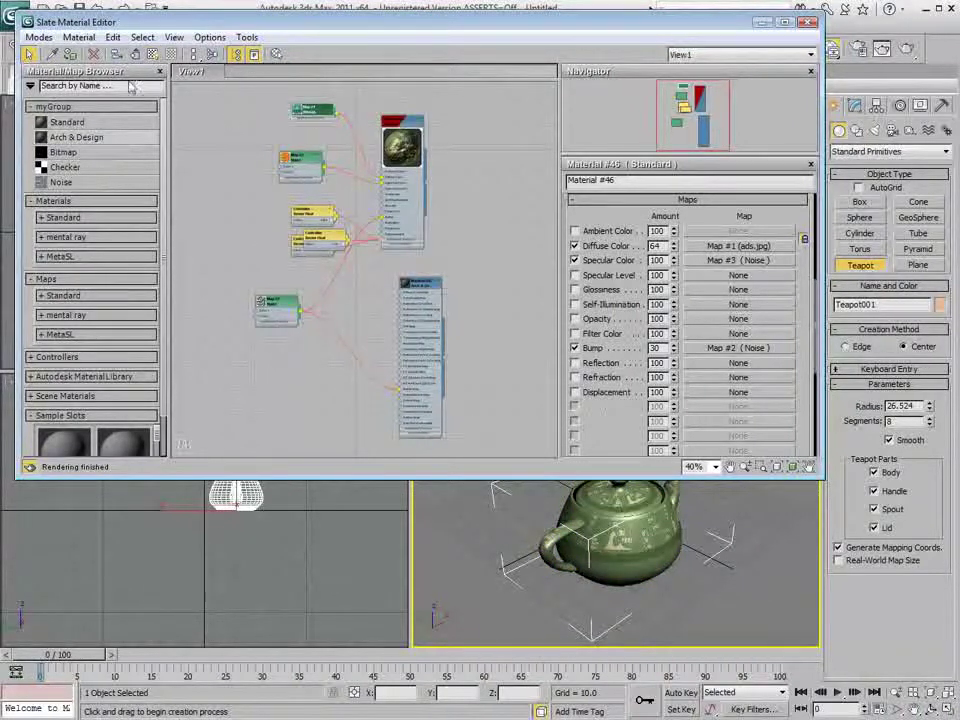
click(153, 55)
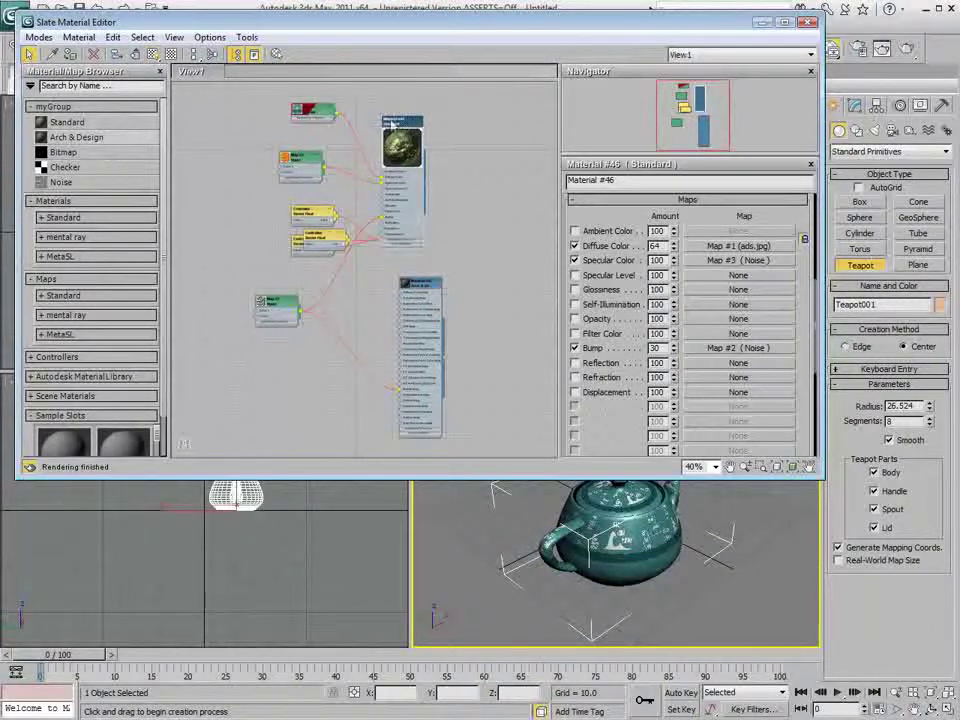
click(153, 57)
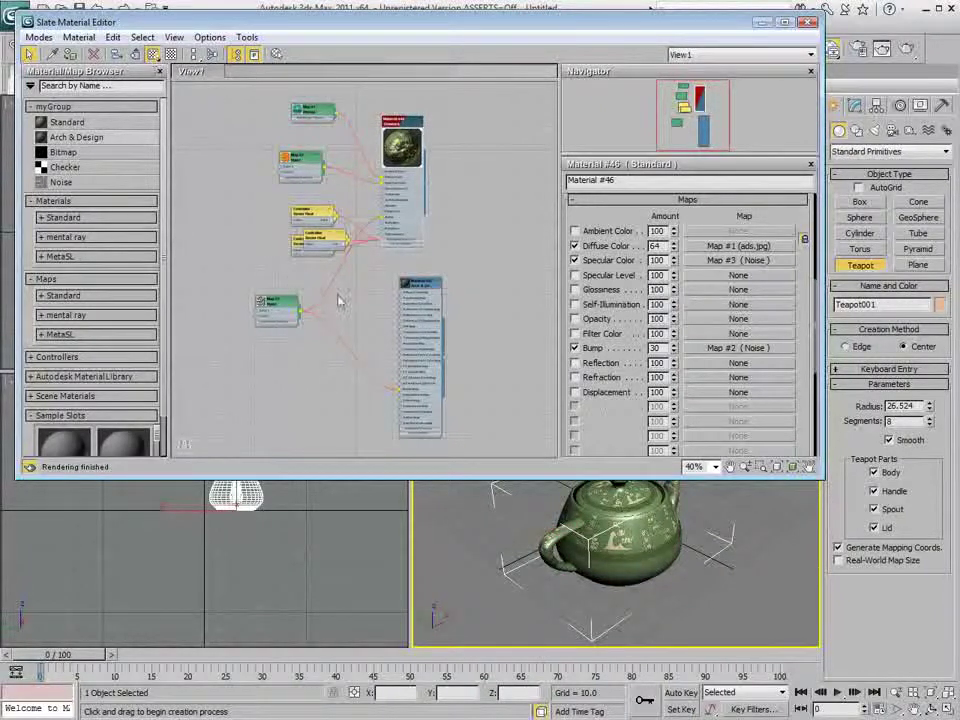
Lay out all nodes automatically and move the shared bump Noise node out to the left of the controller nodes.
click(196, 55)
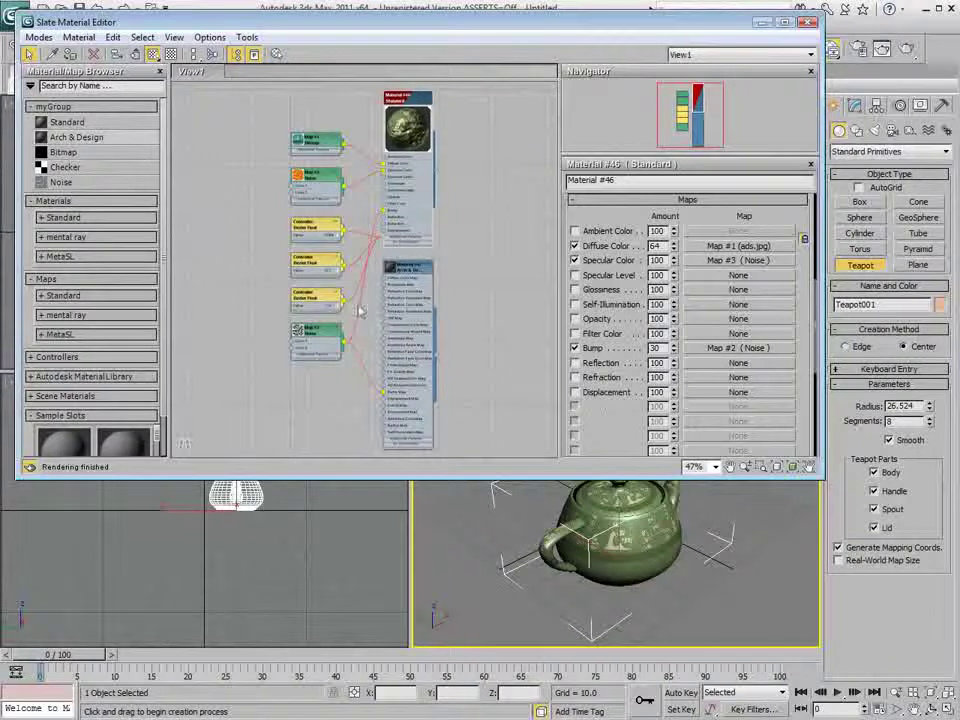
drag(320, 338, 268, 337)
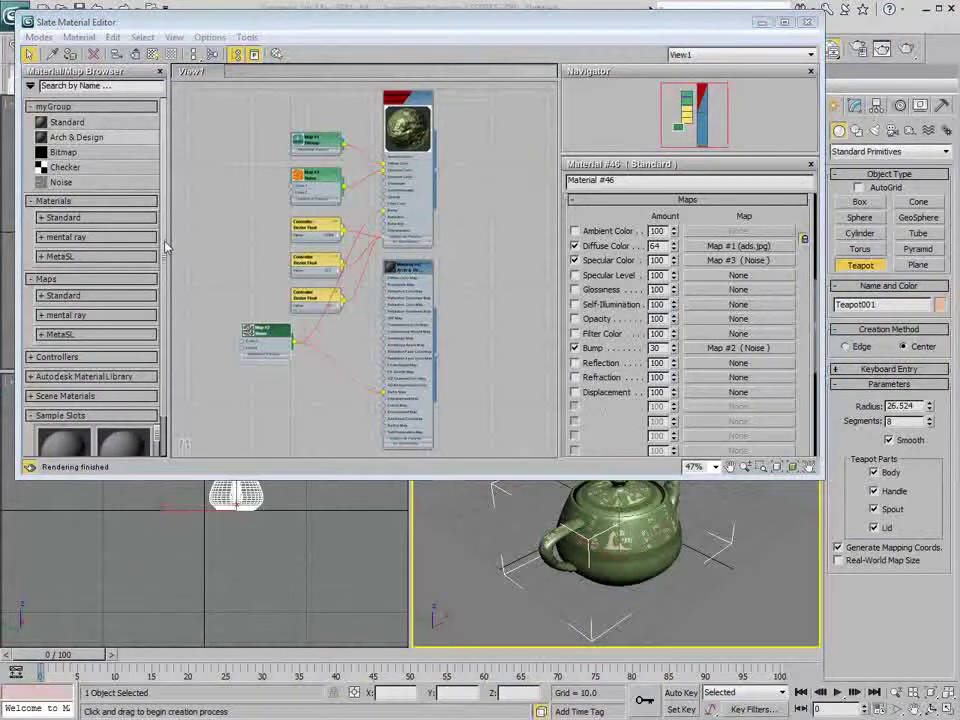
Compare the browser's Sample Slots with those in the Compact Material Editor, and return to the Slate Material Editor.
drag(165, 247, 168, 382)
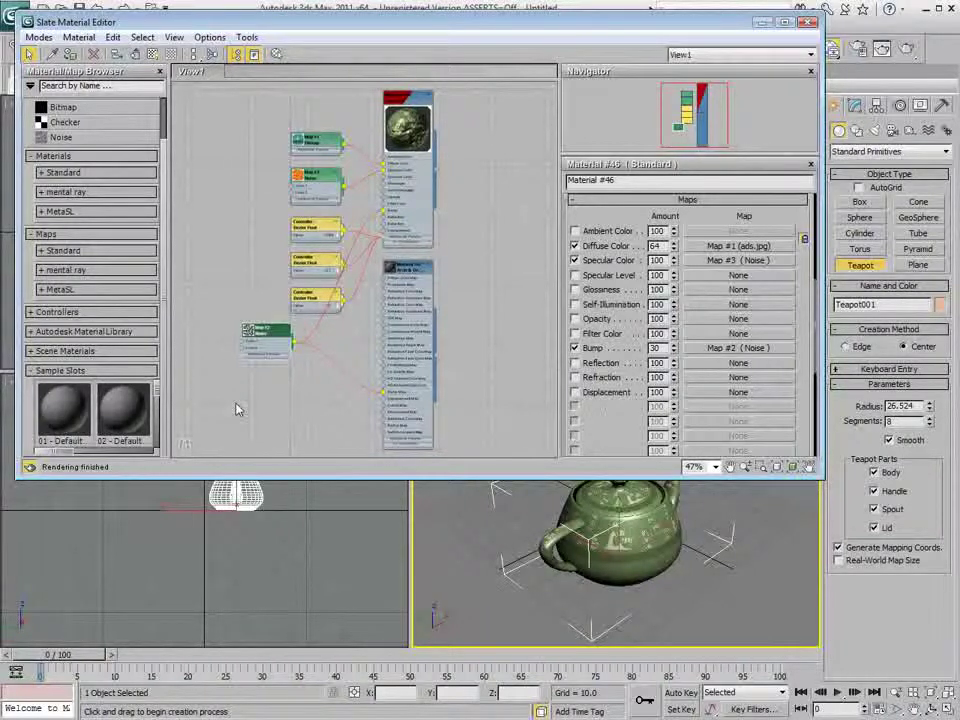
click(37, 37)
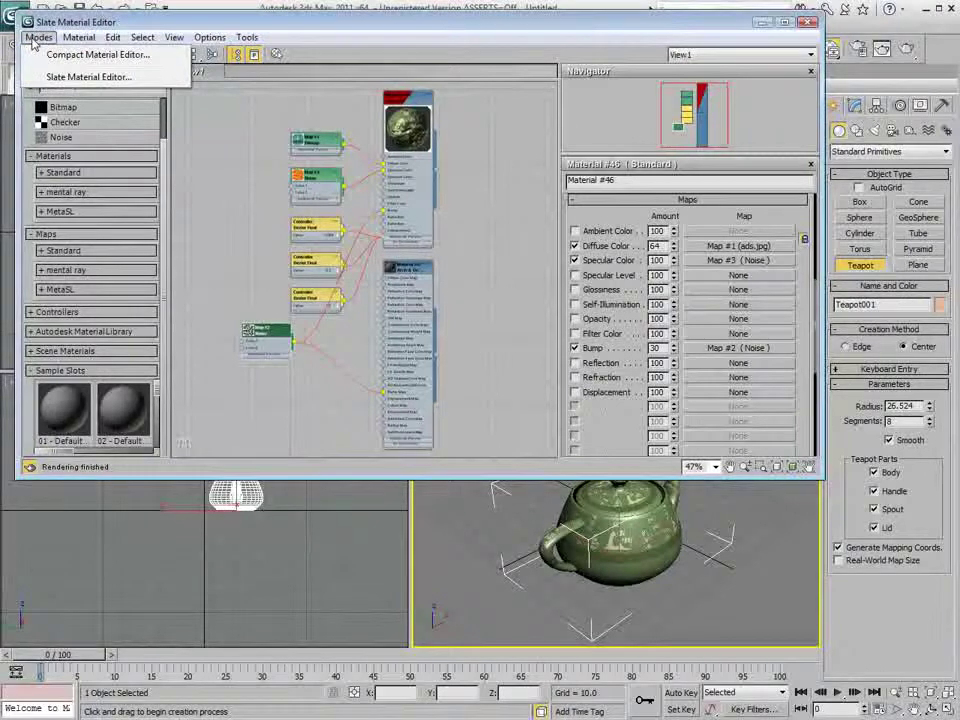
click(55, 55)
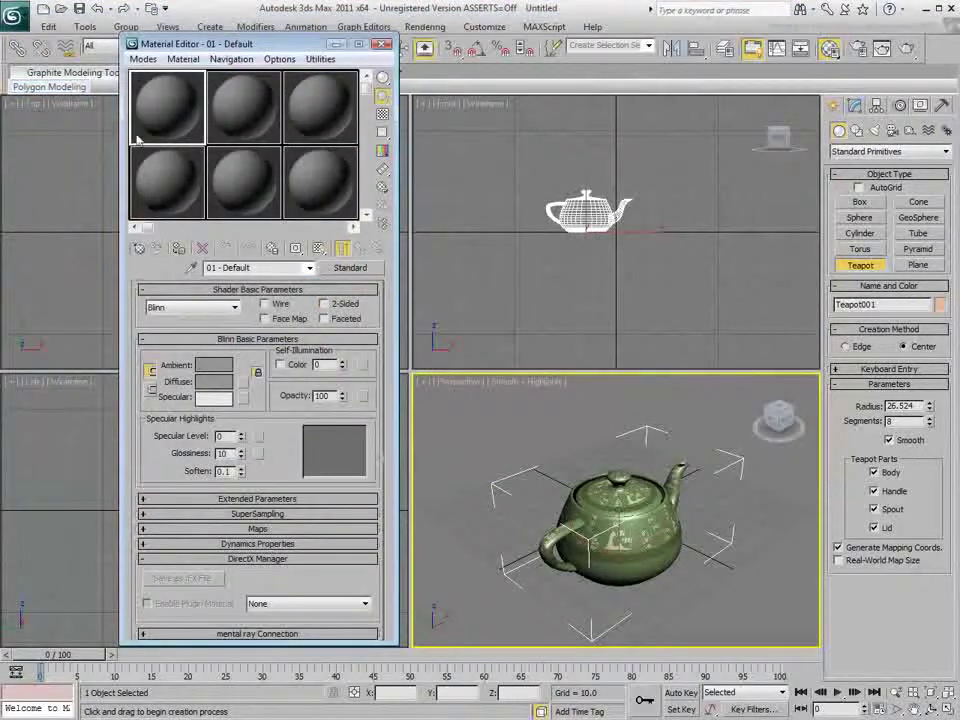
click(143, 59)
click(170, 98)
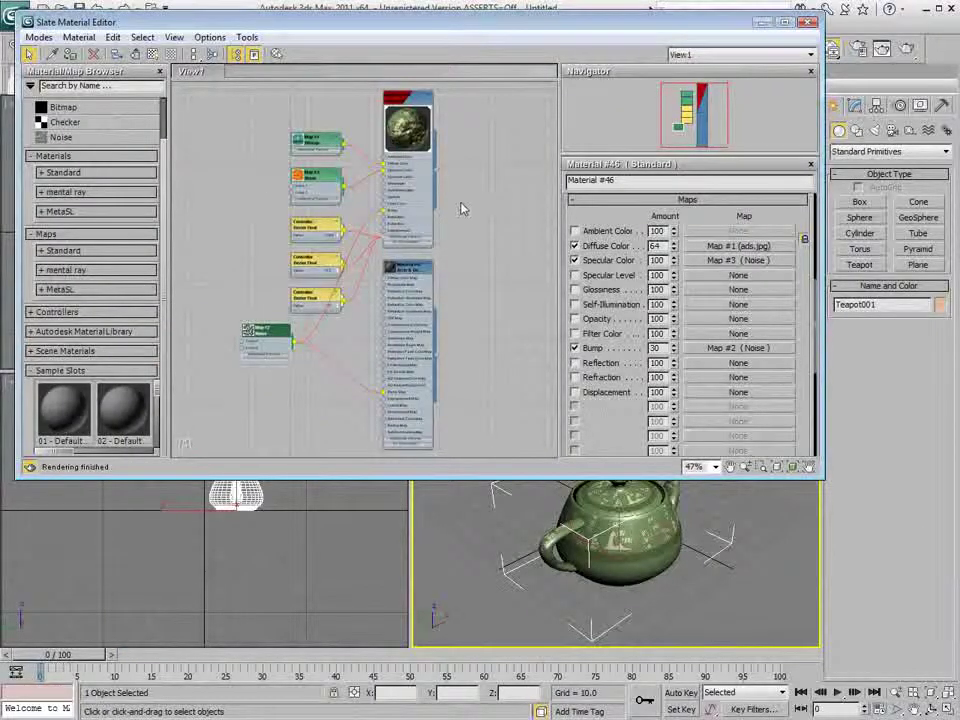
Place the Standard material in the first sample slot as an instance, and check it in the Compact Material Editor before returning to Slate.
drag(436, 176, 63, 422)
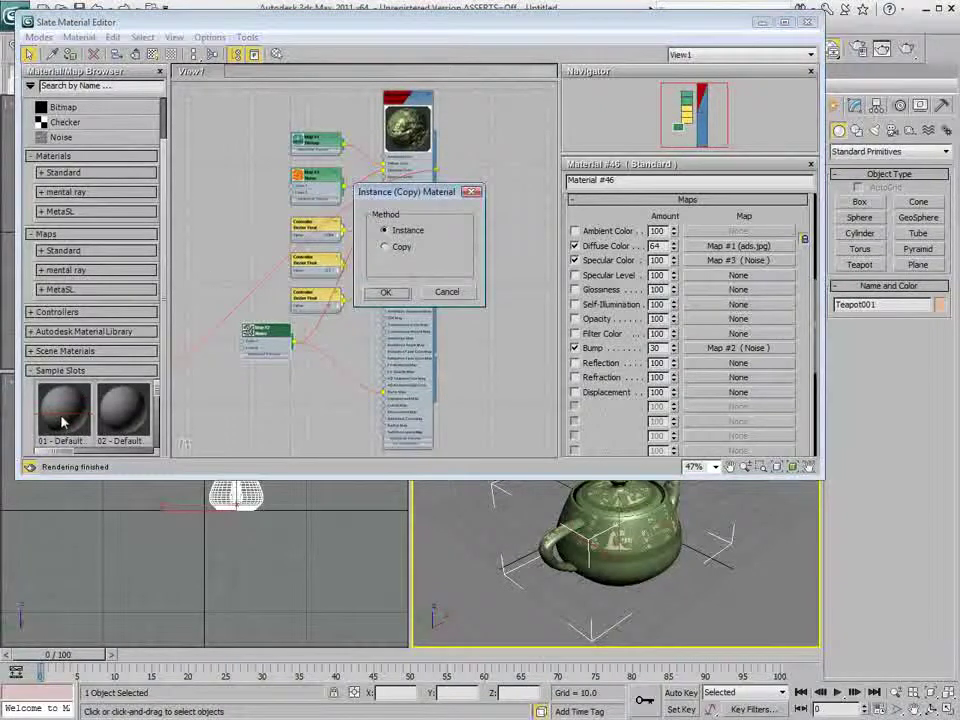
click(386, 292)
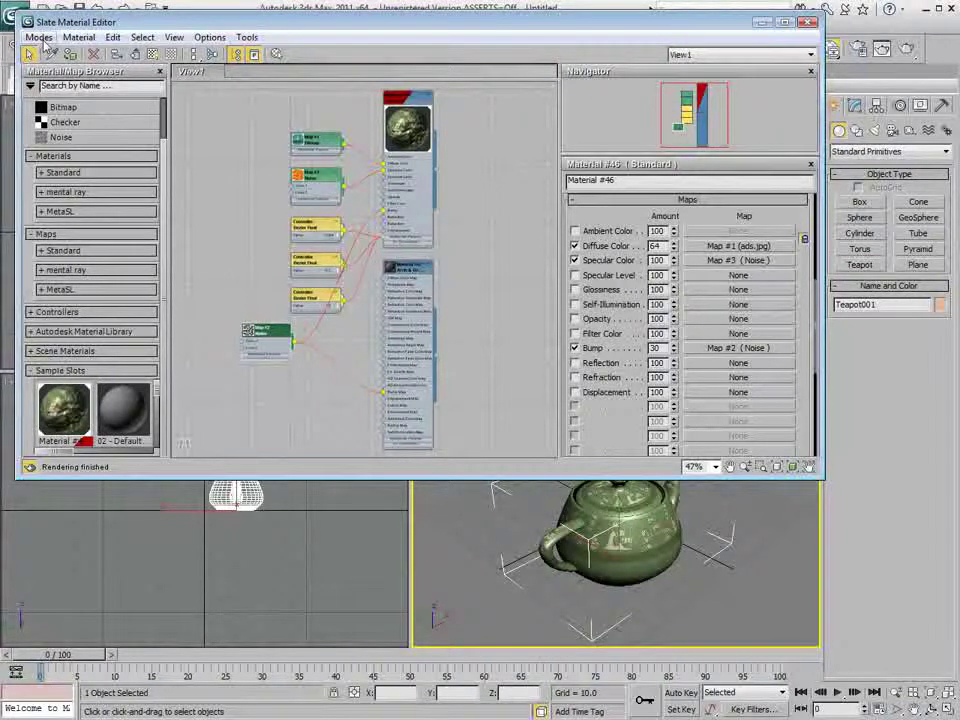
click(40, 38)
click(52, 54)
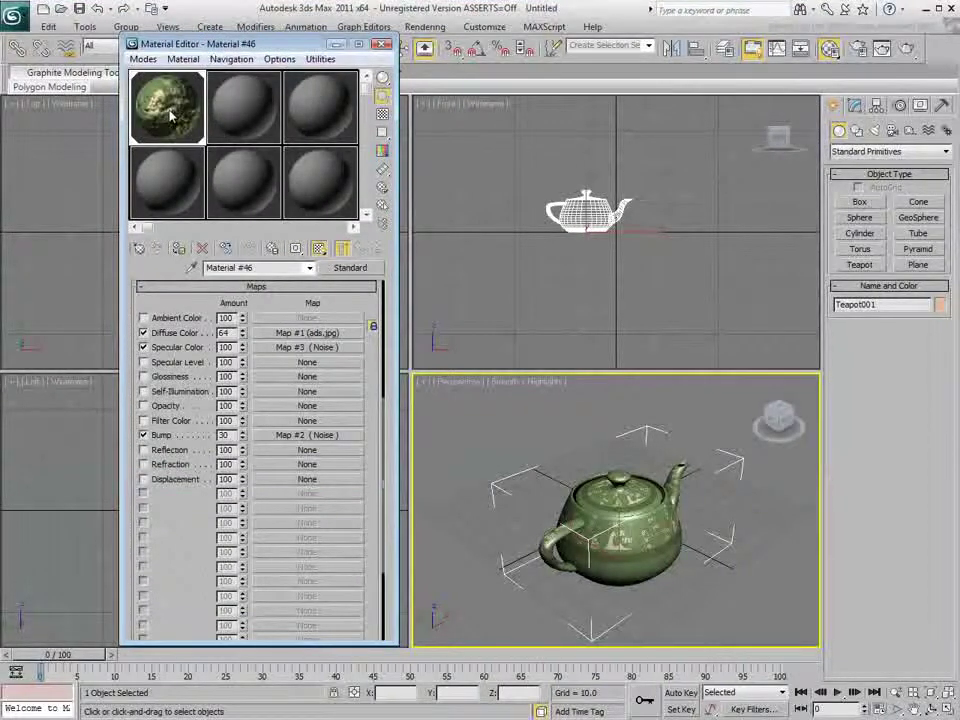
click(145, 60)
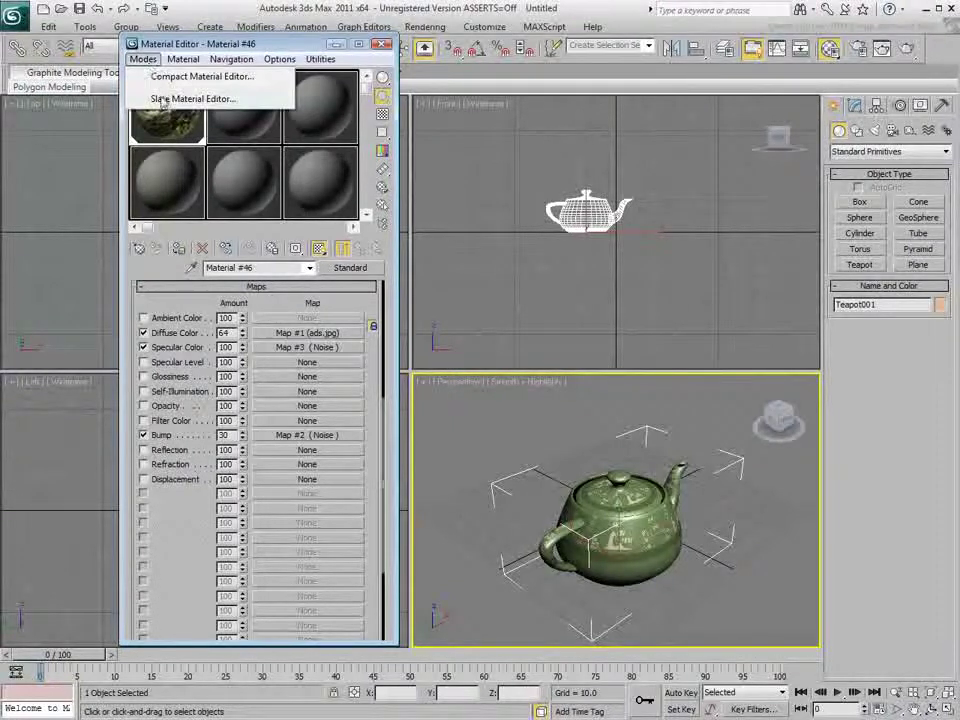
click(165, 100)
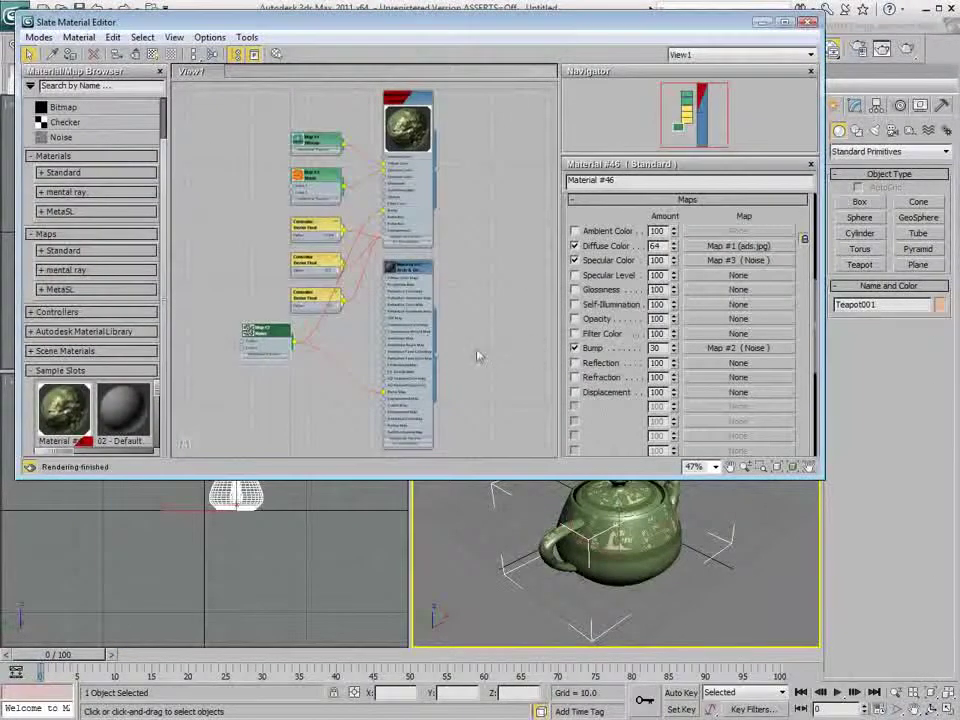